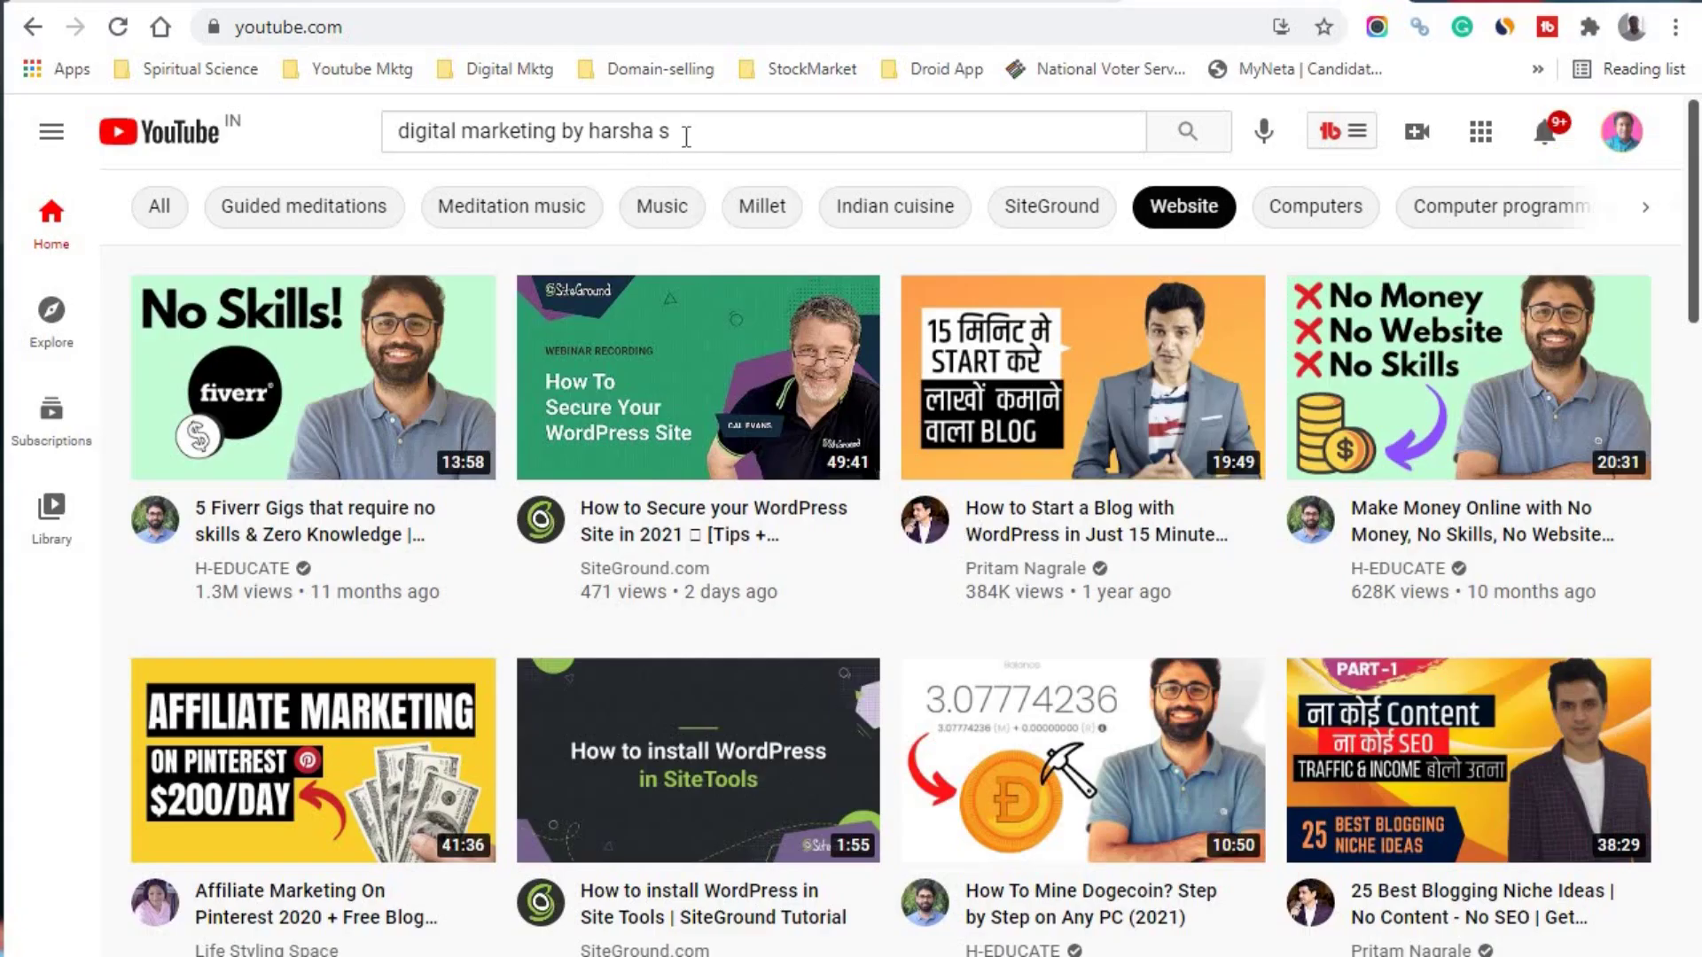
# Search YouTube for the presenter's digital marketing channel and scroll down to the channel entry
pyautogui.click(686, 135)
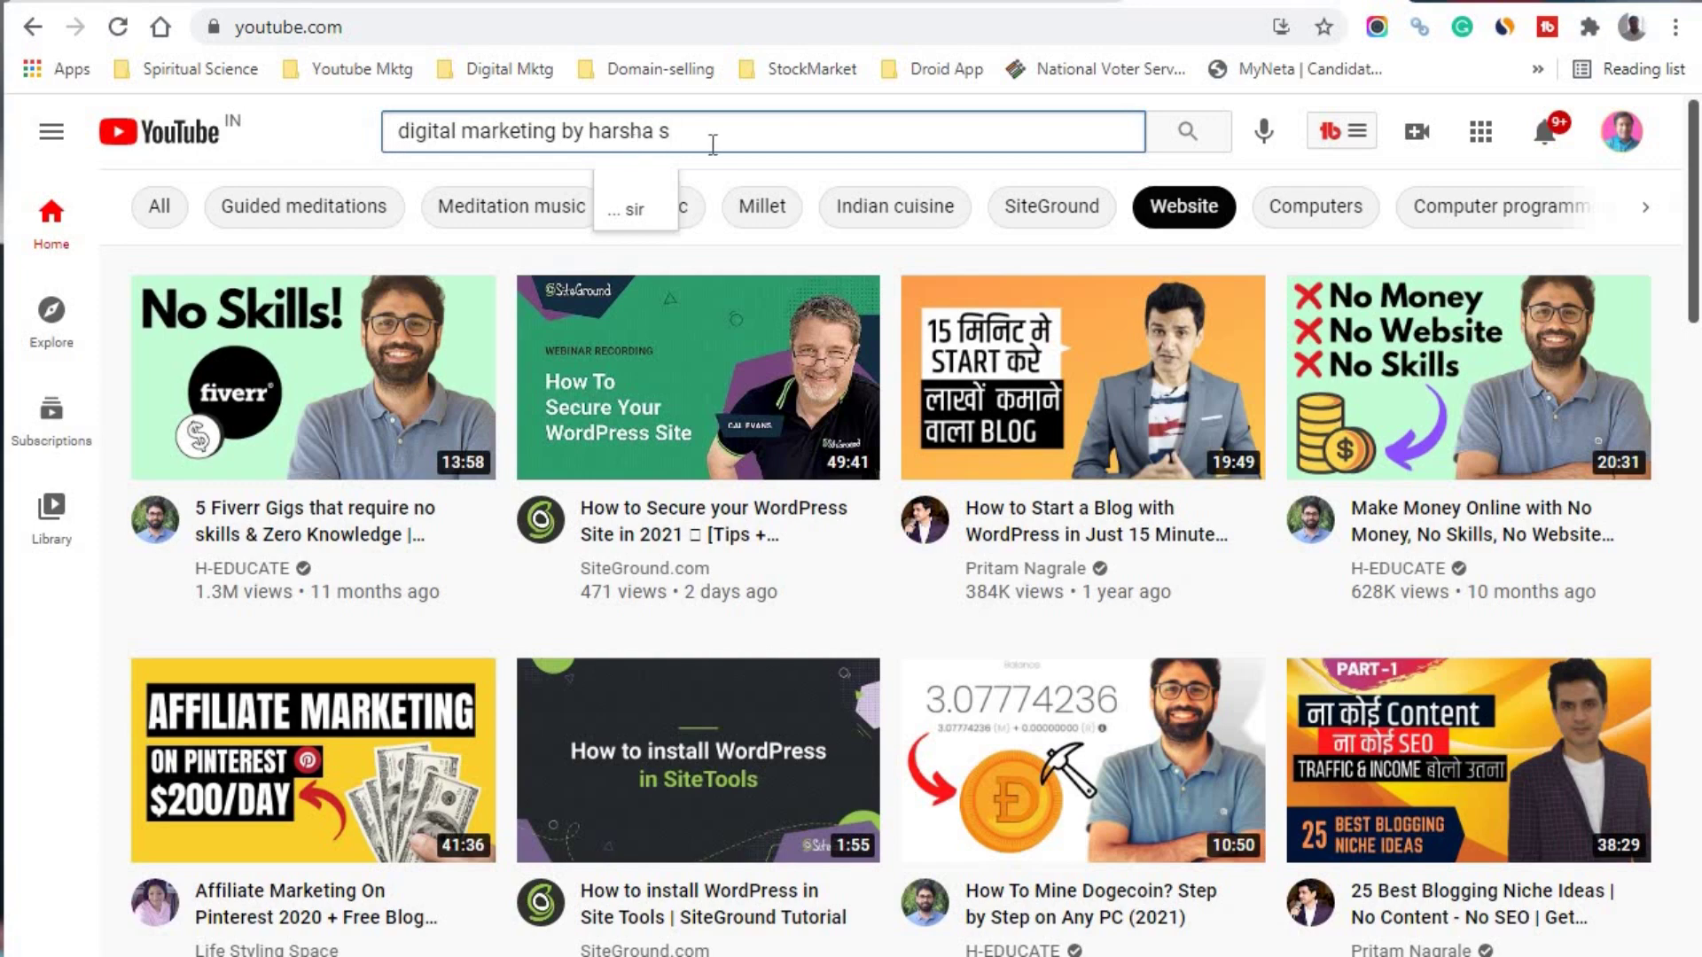
pyautogui.press('Return')
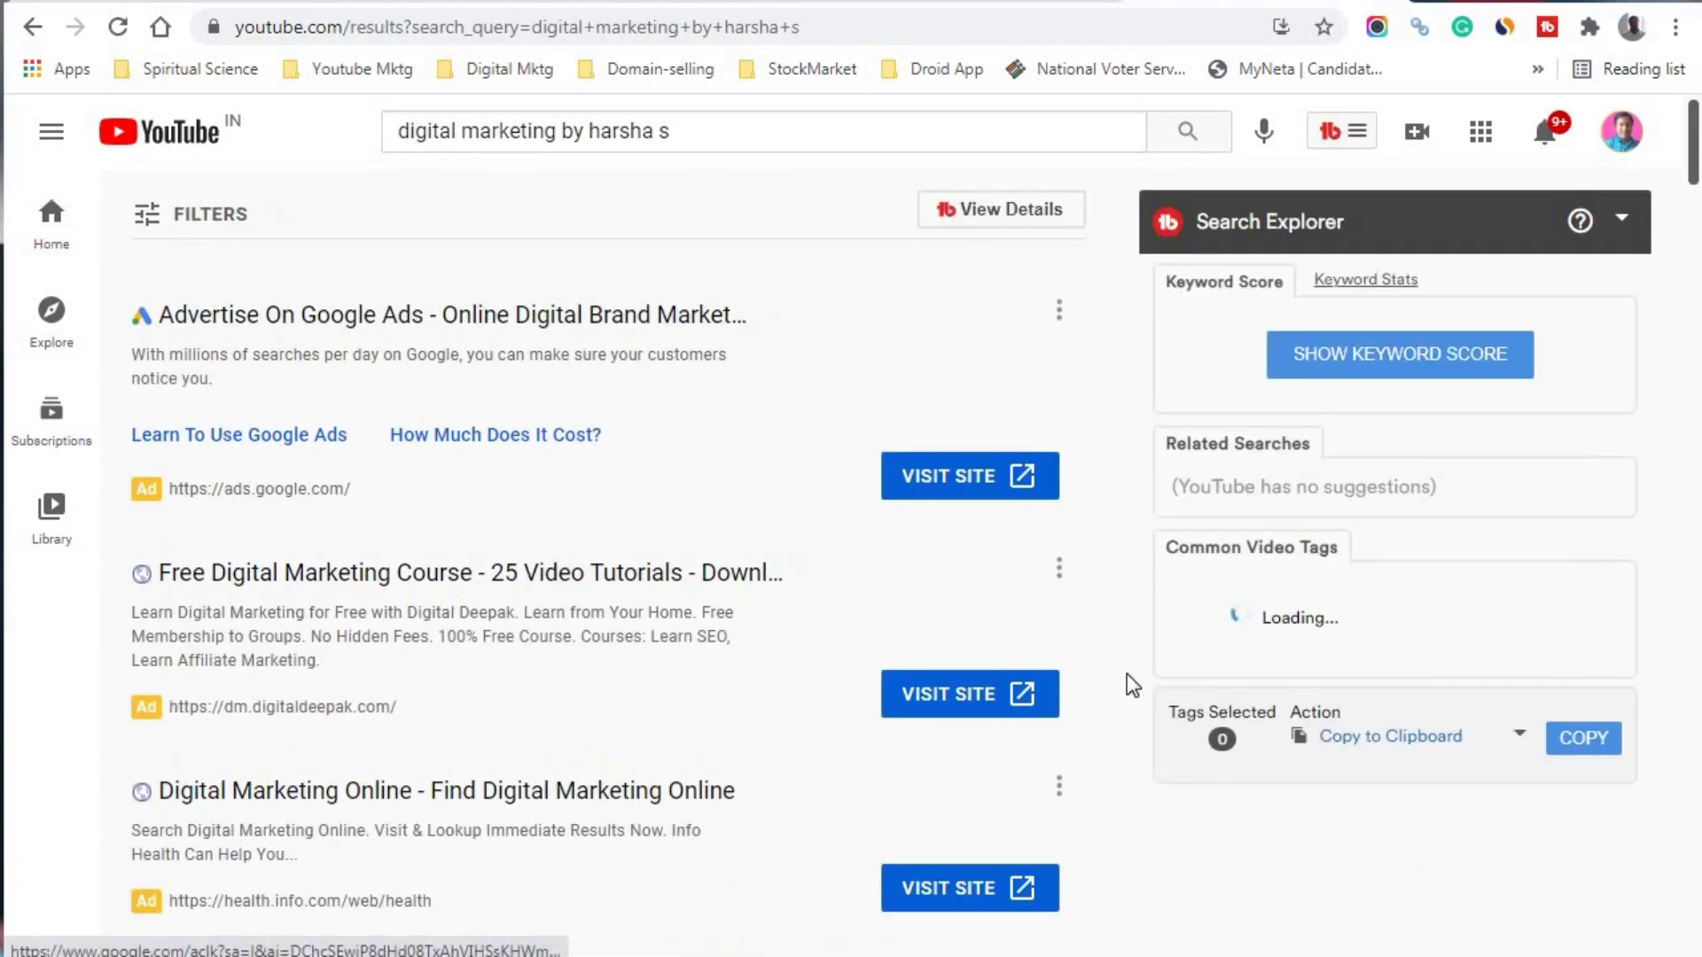
pyautogui.scroll(-1, 1122, 675)
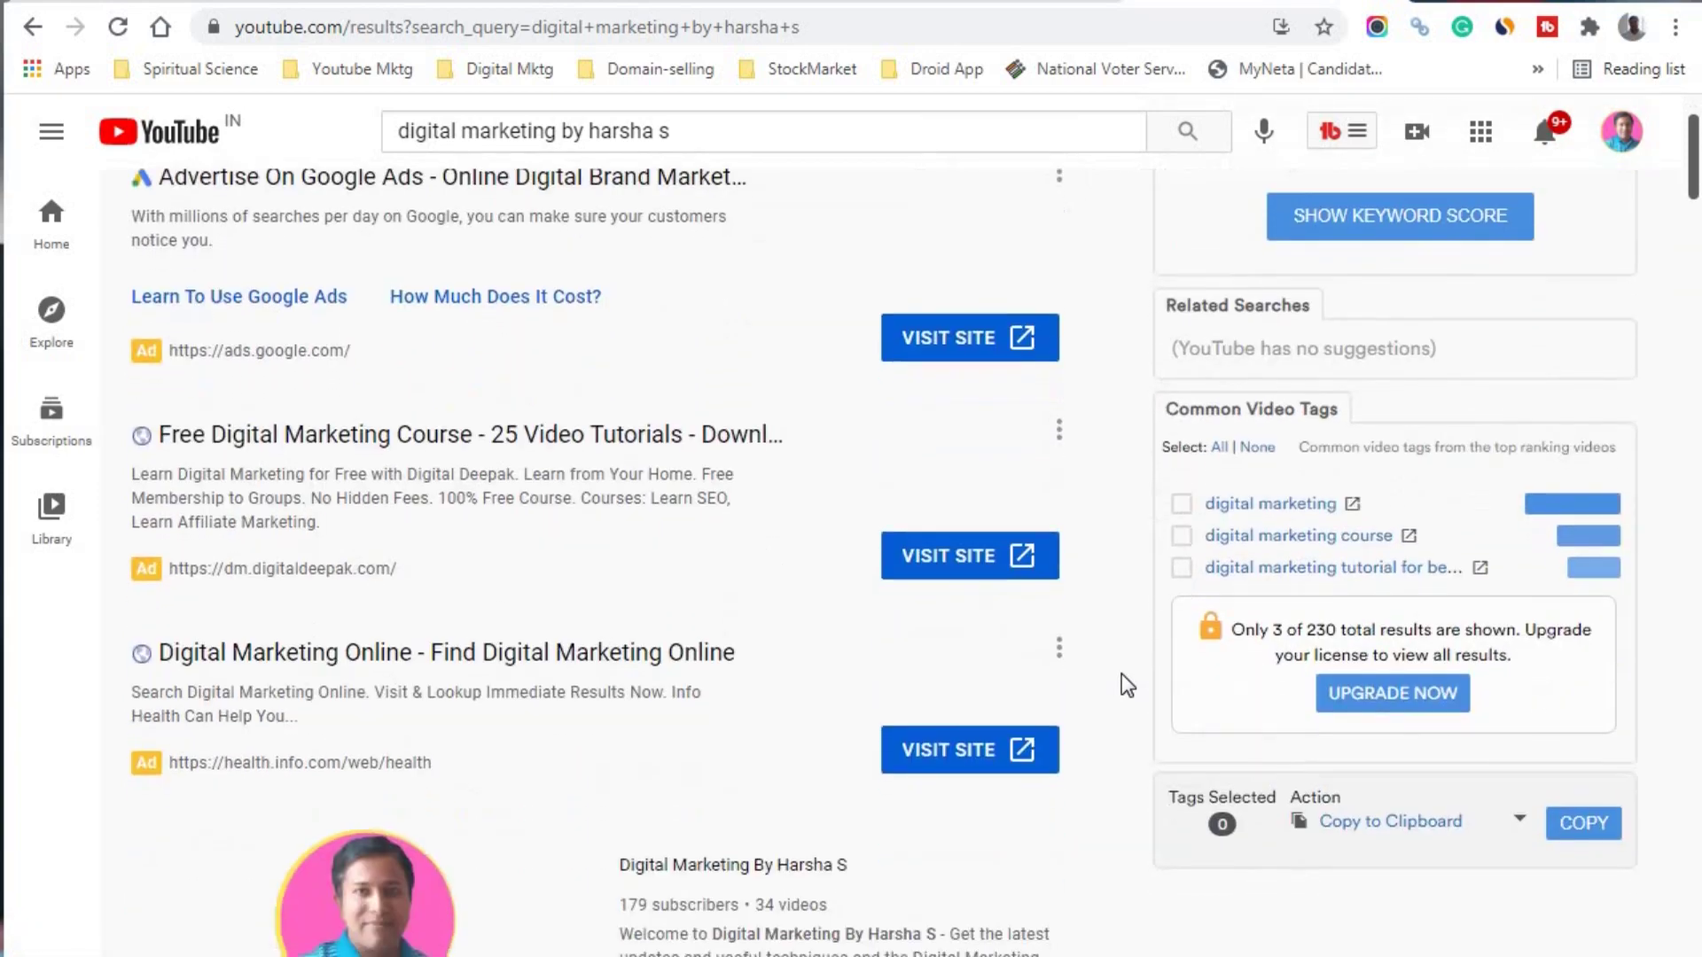
pyautogui.scroll(-3, 1120, 685)
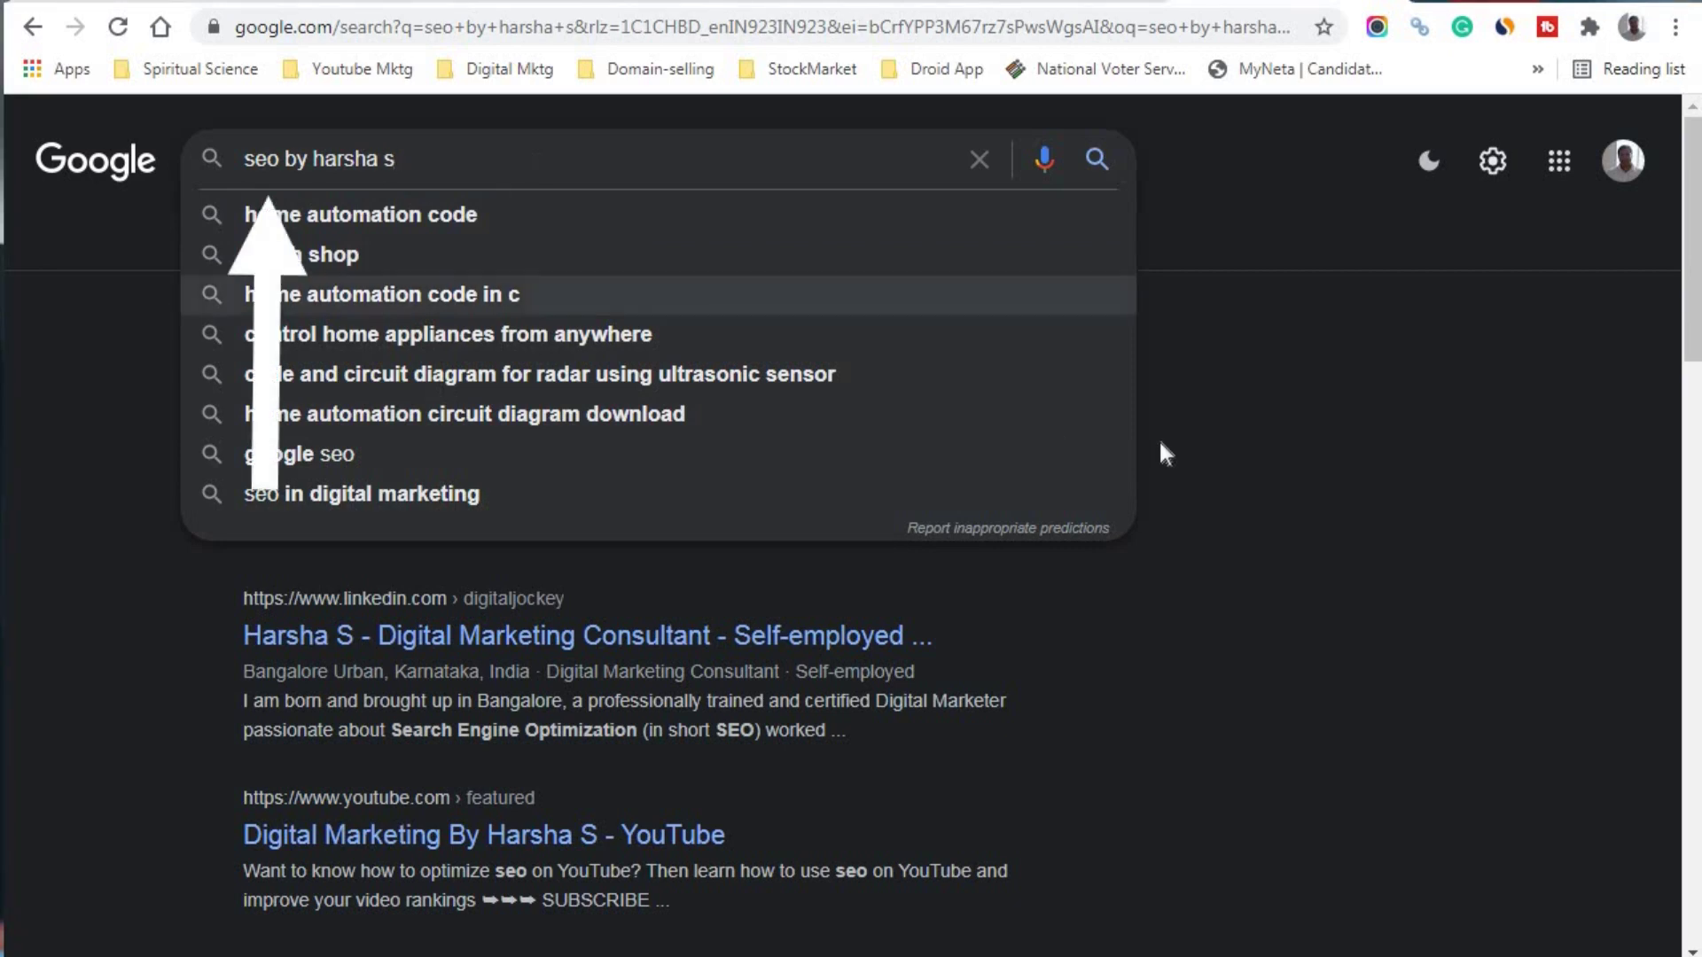
# Dismiss Google's suggestions and scroll the SEO results down to the learnseotechnique.com listing
pyautogui.click(1194, 444)
pyautogui.scroll(-3, 1197, 444)
pyautogui.scroll(-2, 1196, 445)
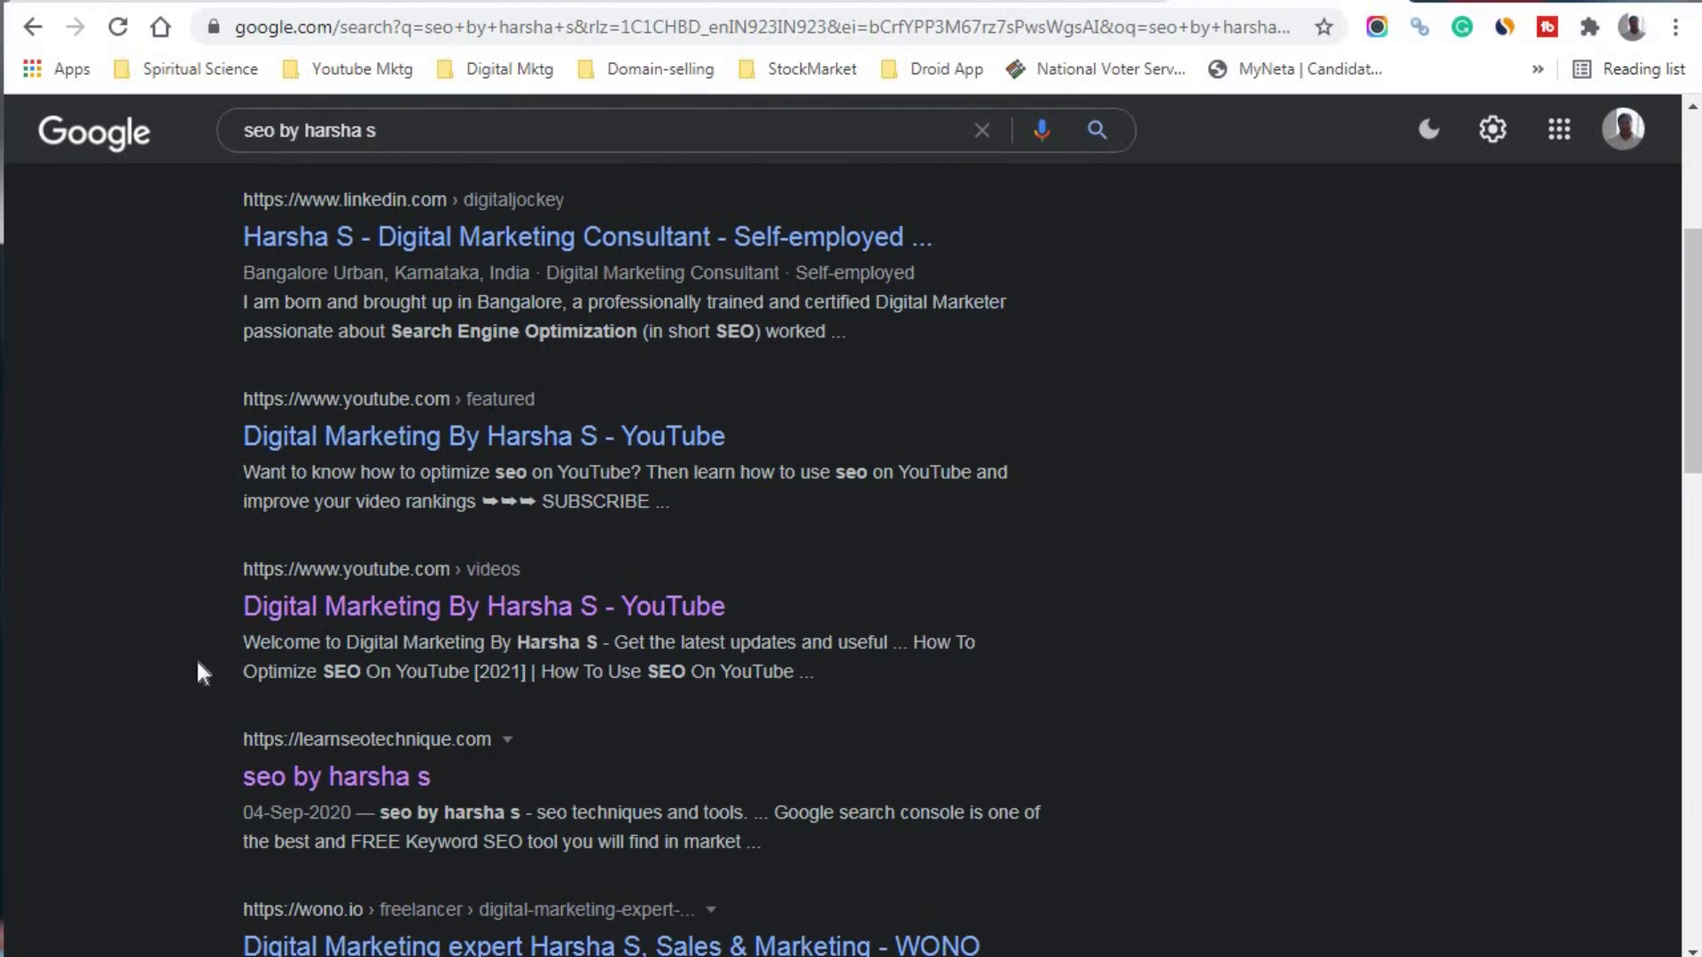
pyautogui.scroll(-2, 197, 660)
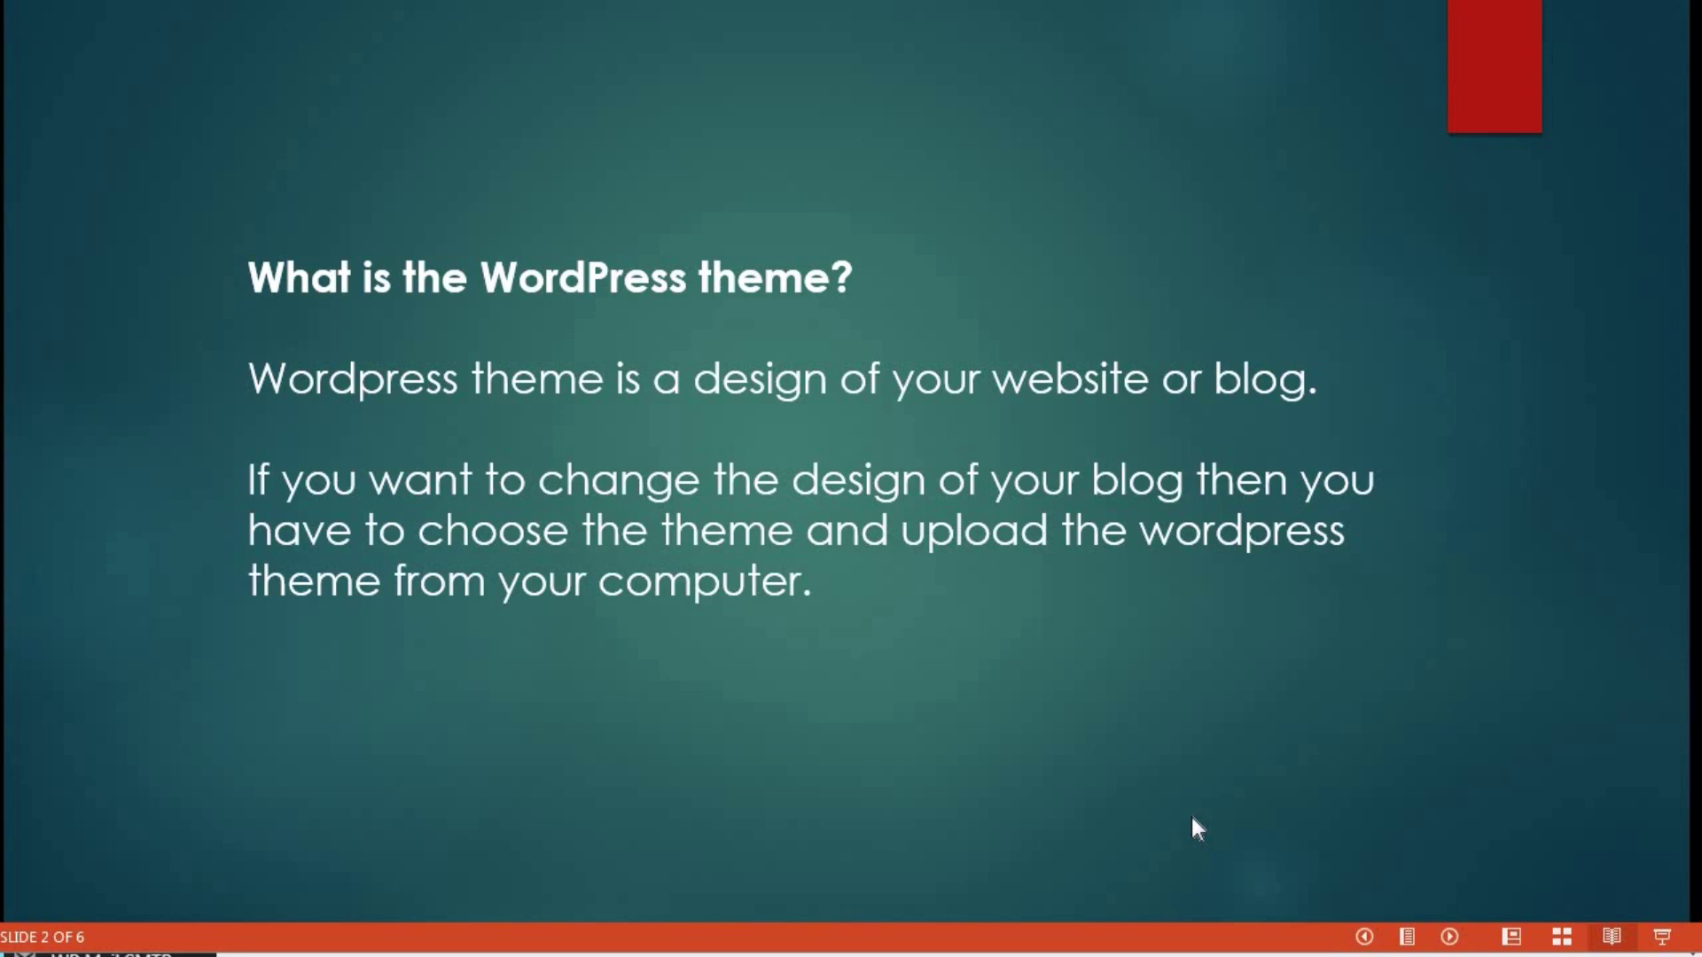
# Advance to slide 3 on uploading a theme, then return to the WordPress dashboard
pyautogui.click(1005, 800)
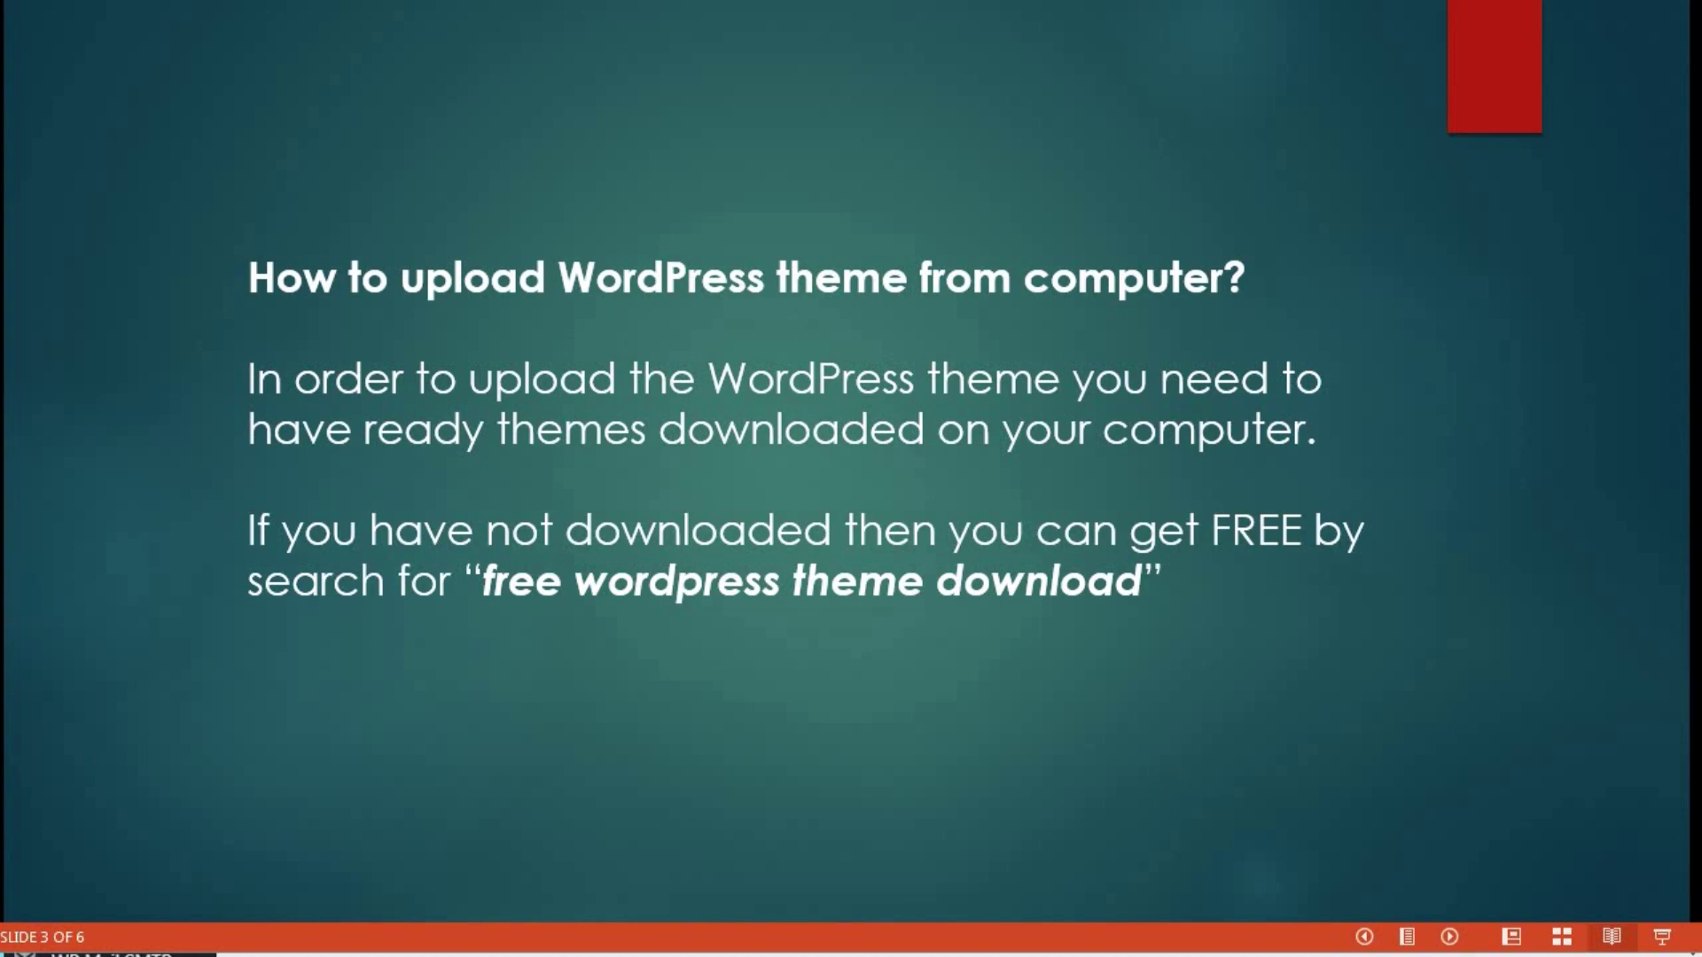
pyautogui.hotkey('alt', 'Tab')
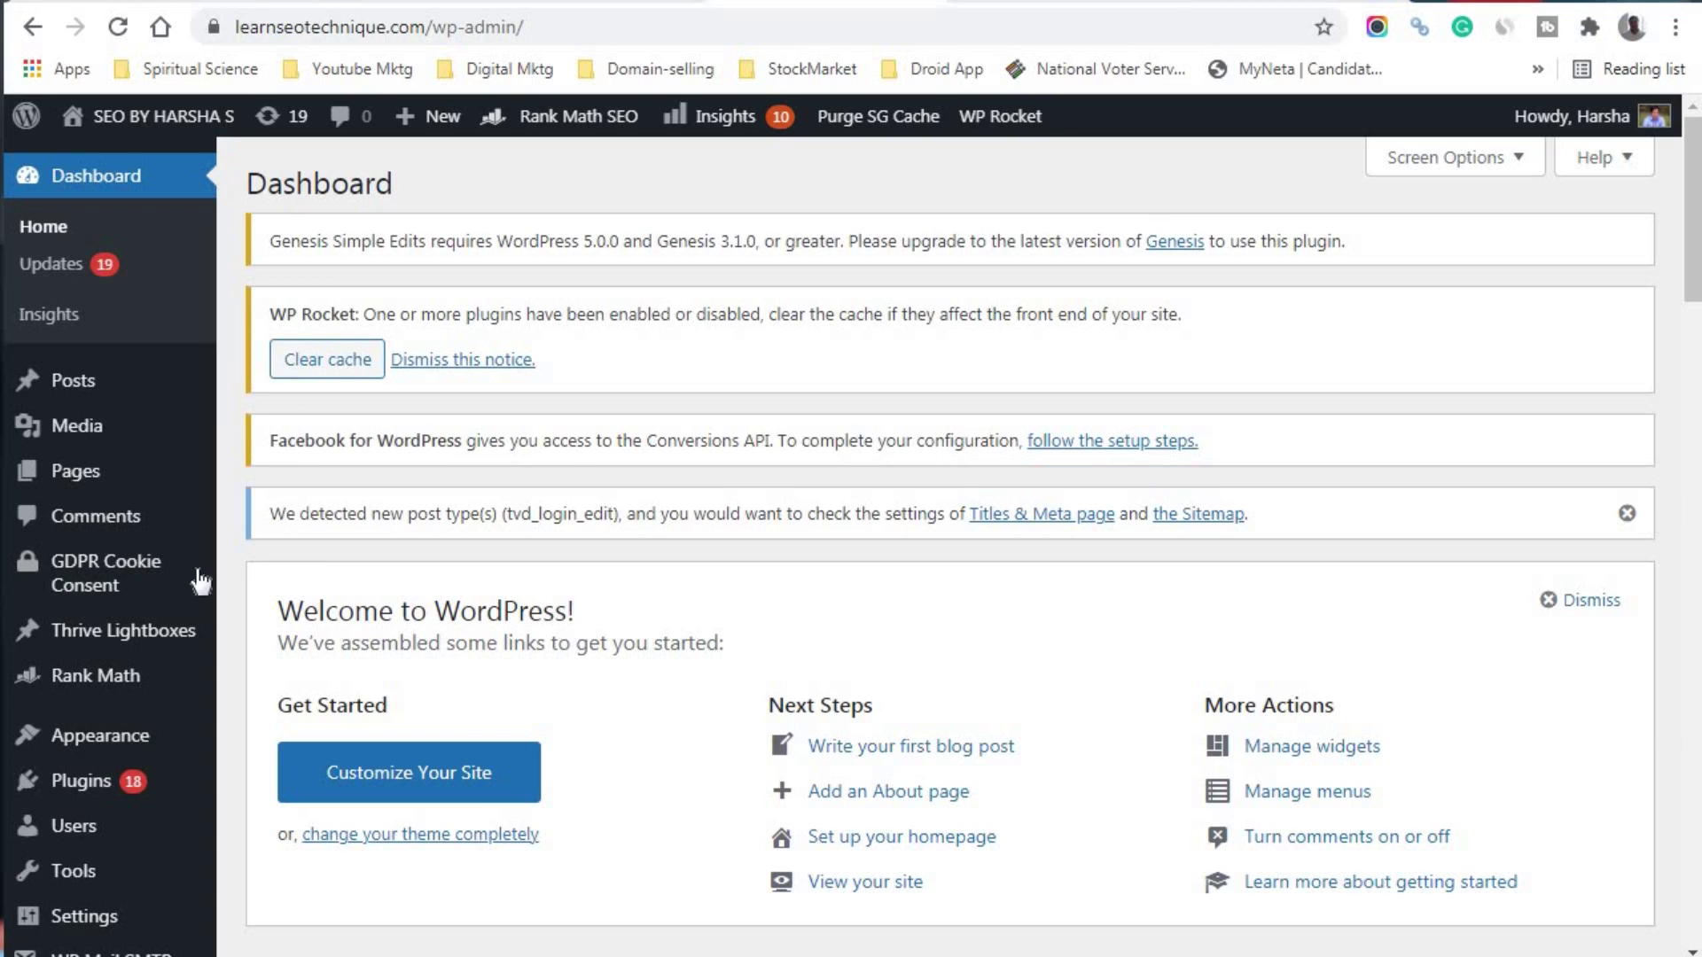
# Open Appearance > Themes, showing Magazine Pro active beside Genesis and Twenty Twenty-One
pyautogui.moveTo(168, 634)
pyautogui.moveTo(140, 743)
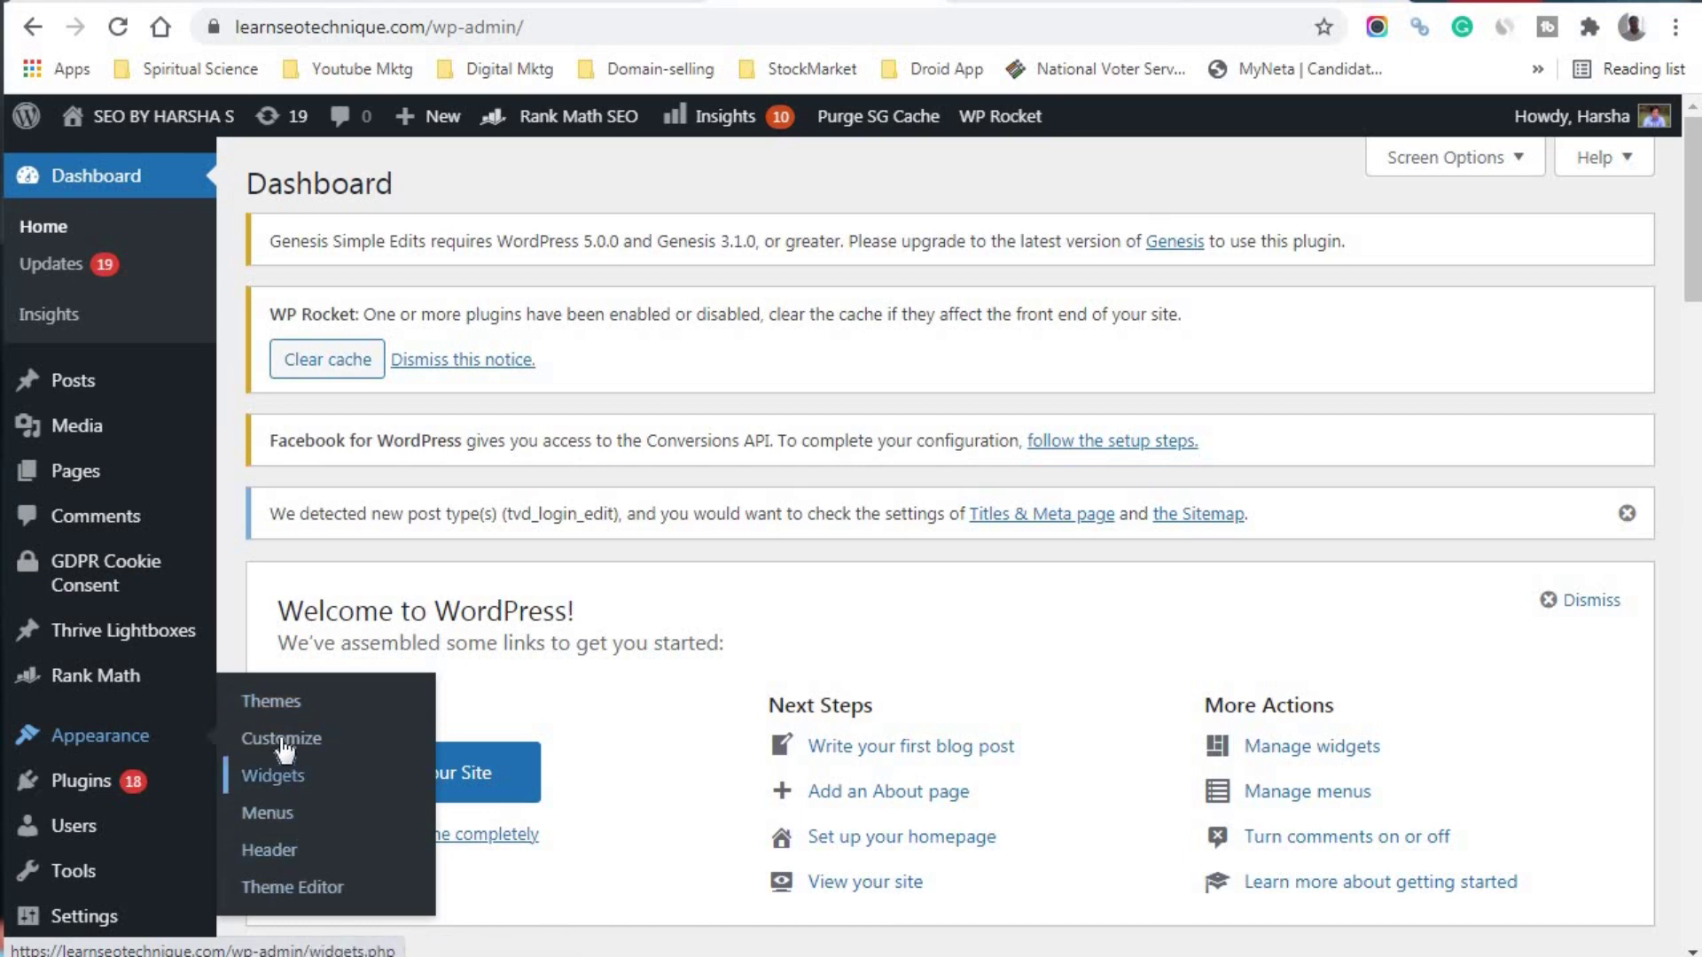
pyautogui.click(283, 712)
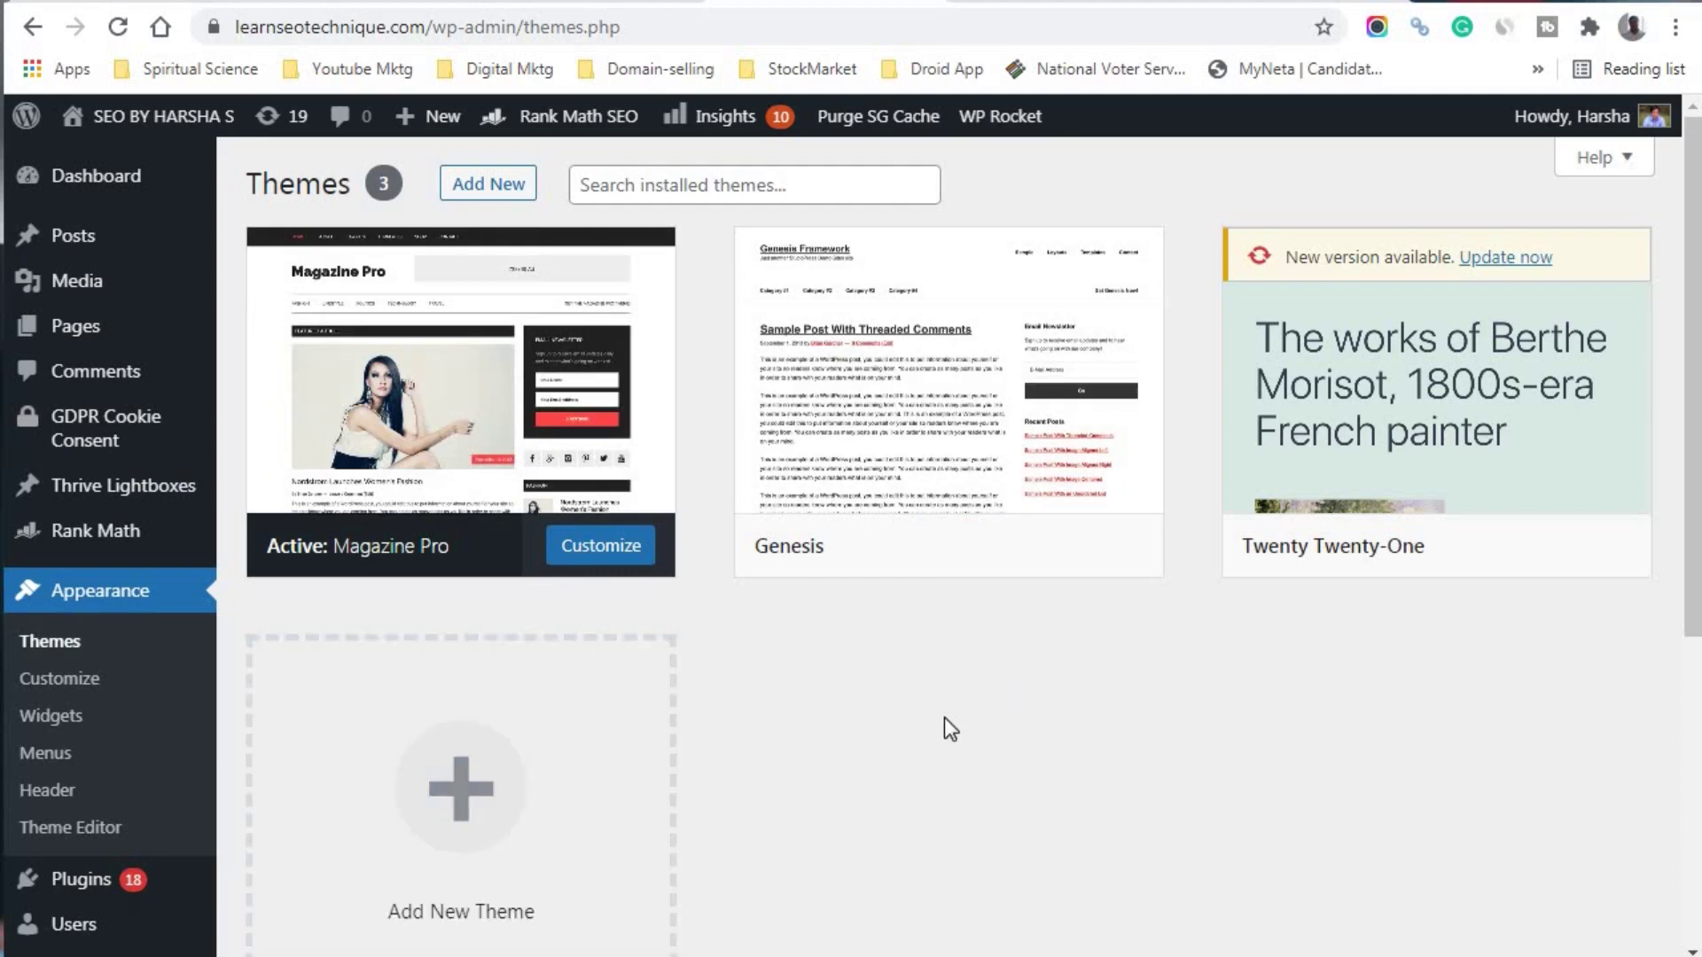
# Look over the installed themes and go to the Add New themes page
pyautogui.scroll(-5, 944, 716)
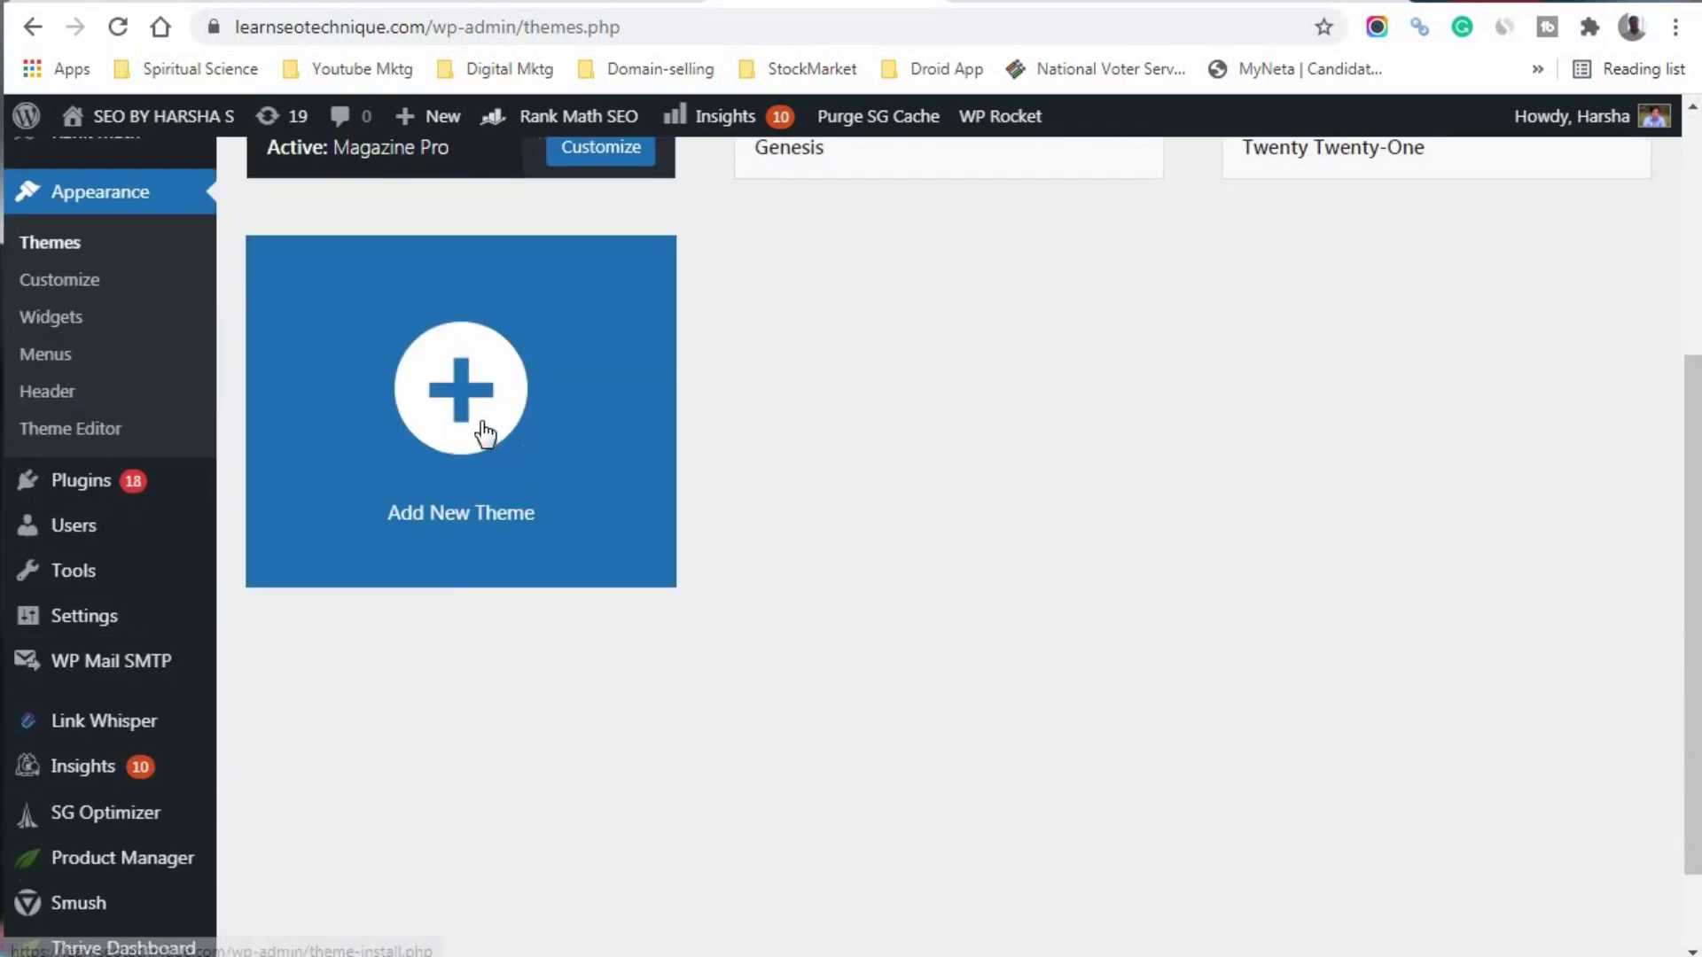
pyautogui.scroll(5, 482, 429)
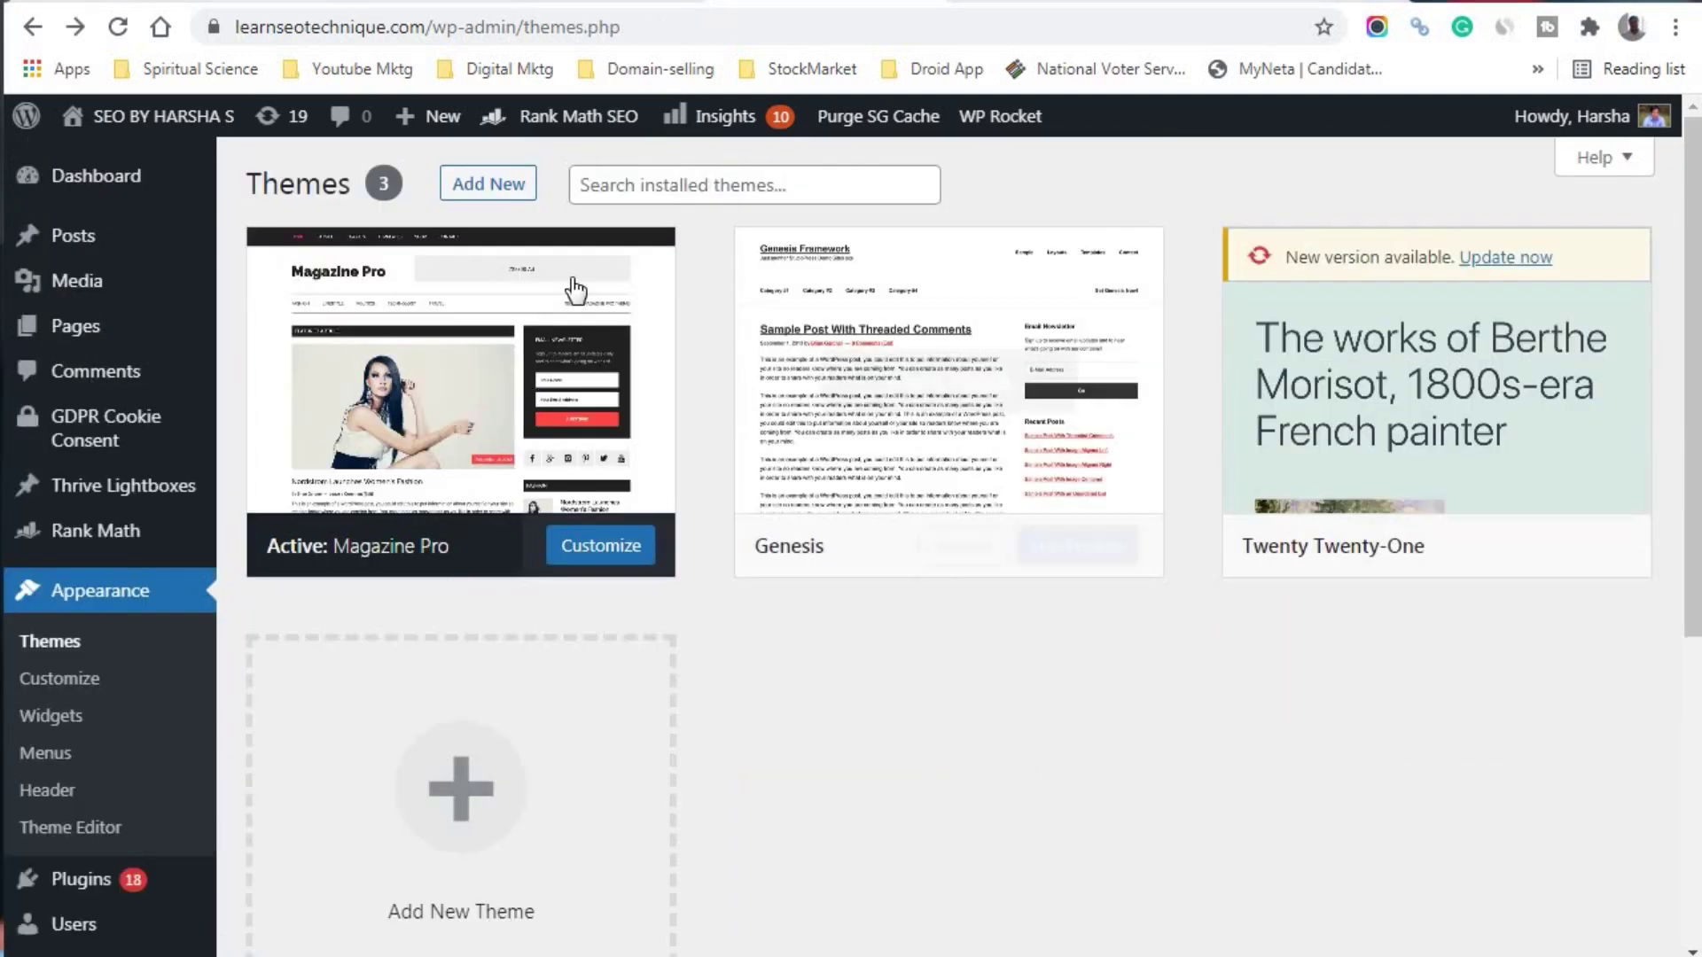
pyautogui.click(472, 188)
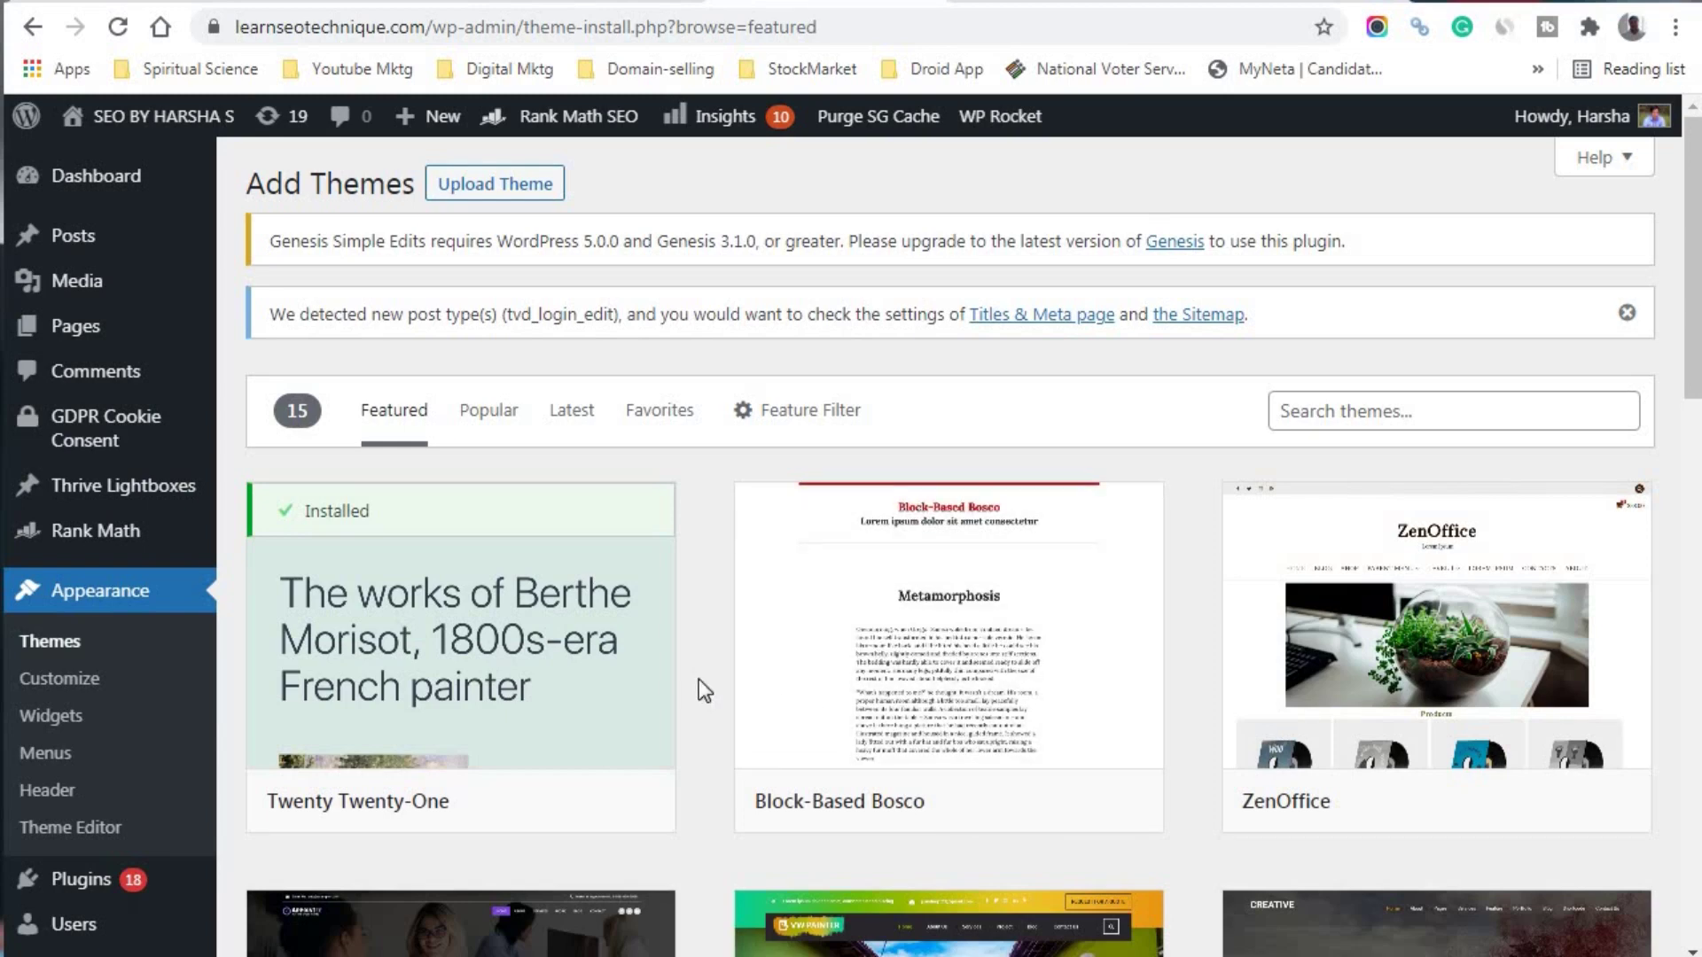
pyautogui.scroll(-1, 705, 690)
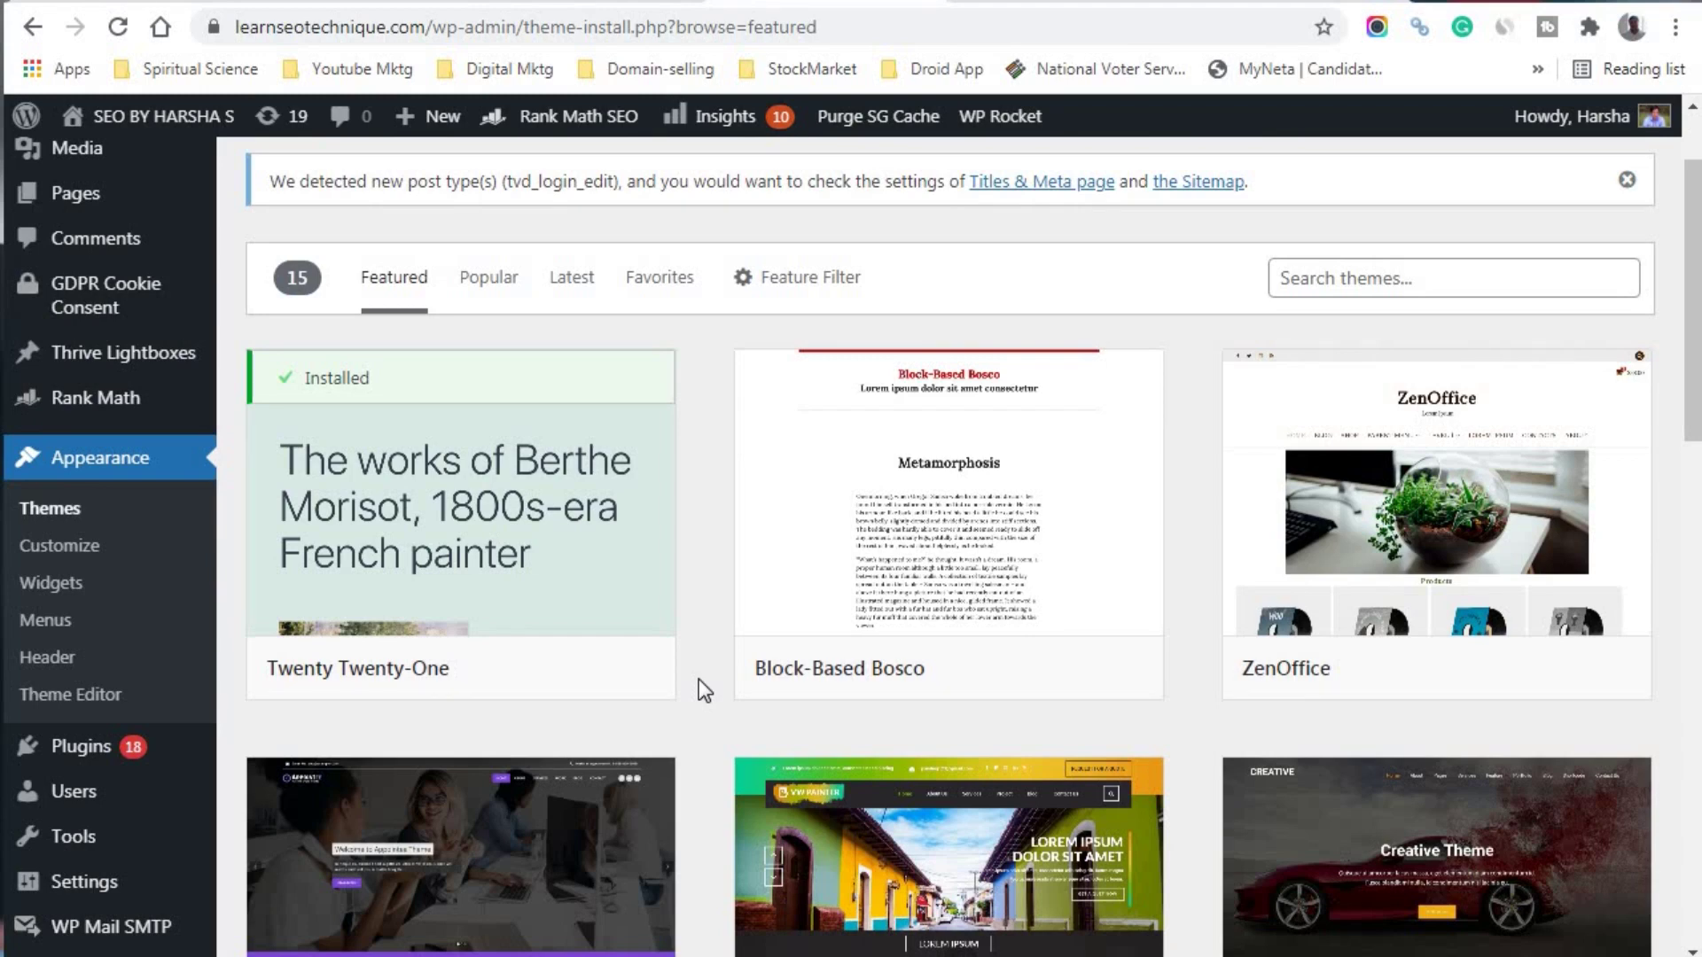
pyautogui.scroll(-2, 698, 679)
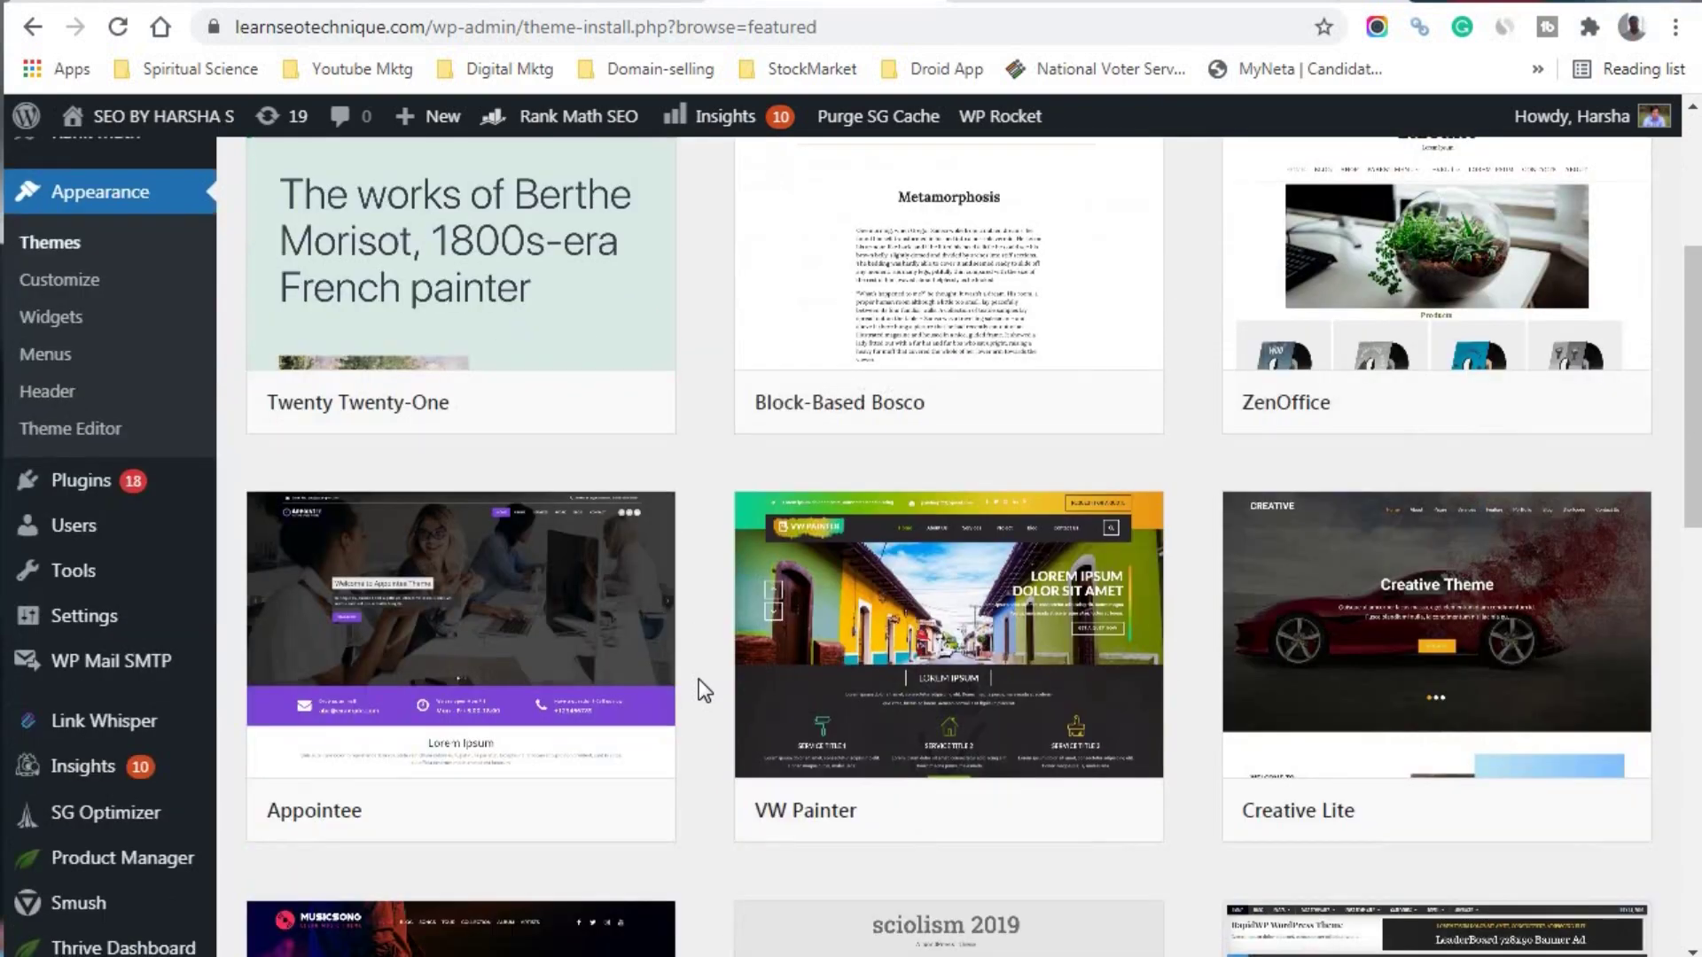
pyautogui.scroll(2, 698, 679)
pyautogui.scroll(2, 698, 690)
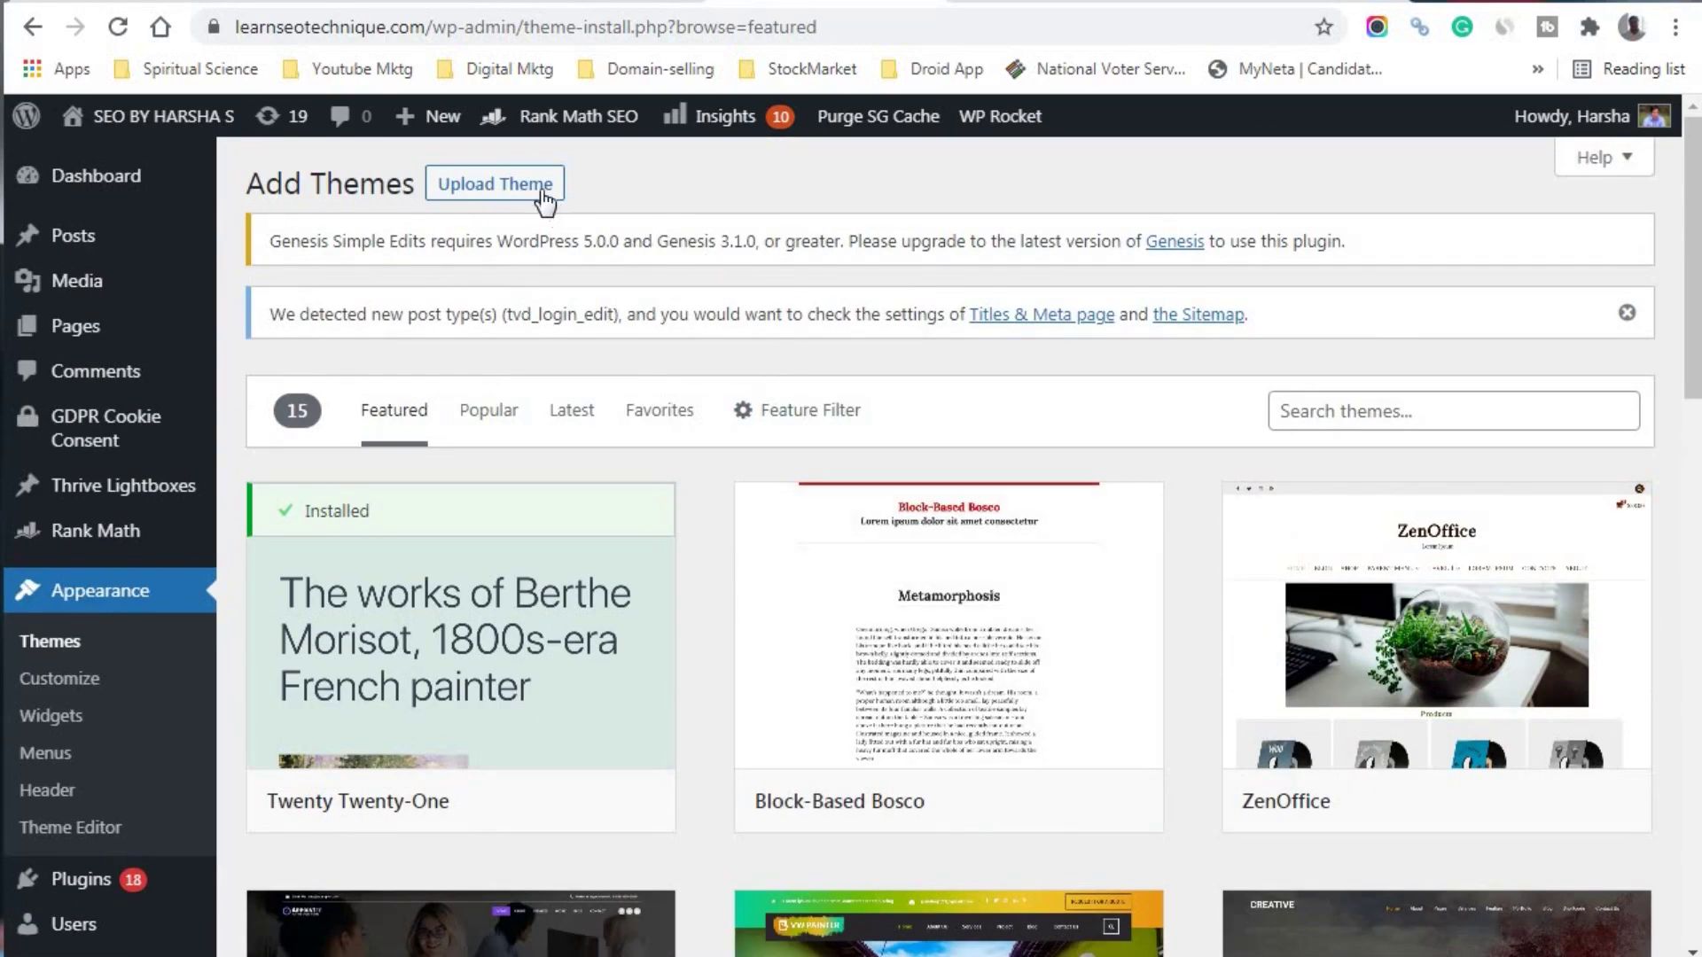
pyautogui.click(501, 188)
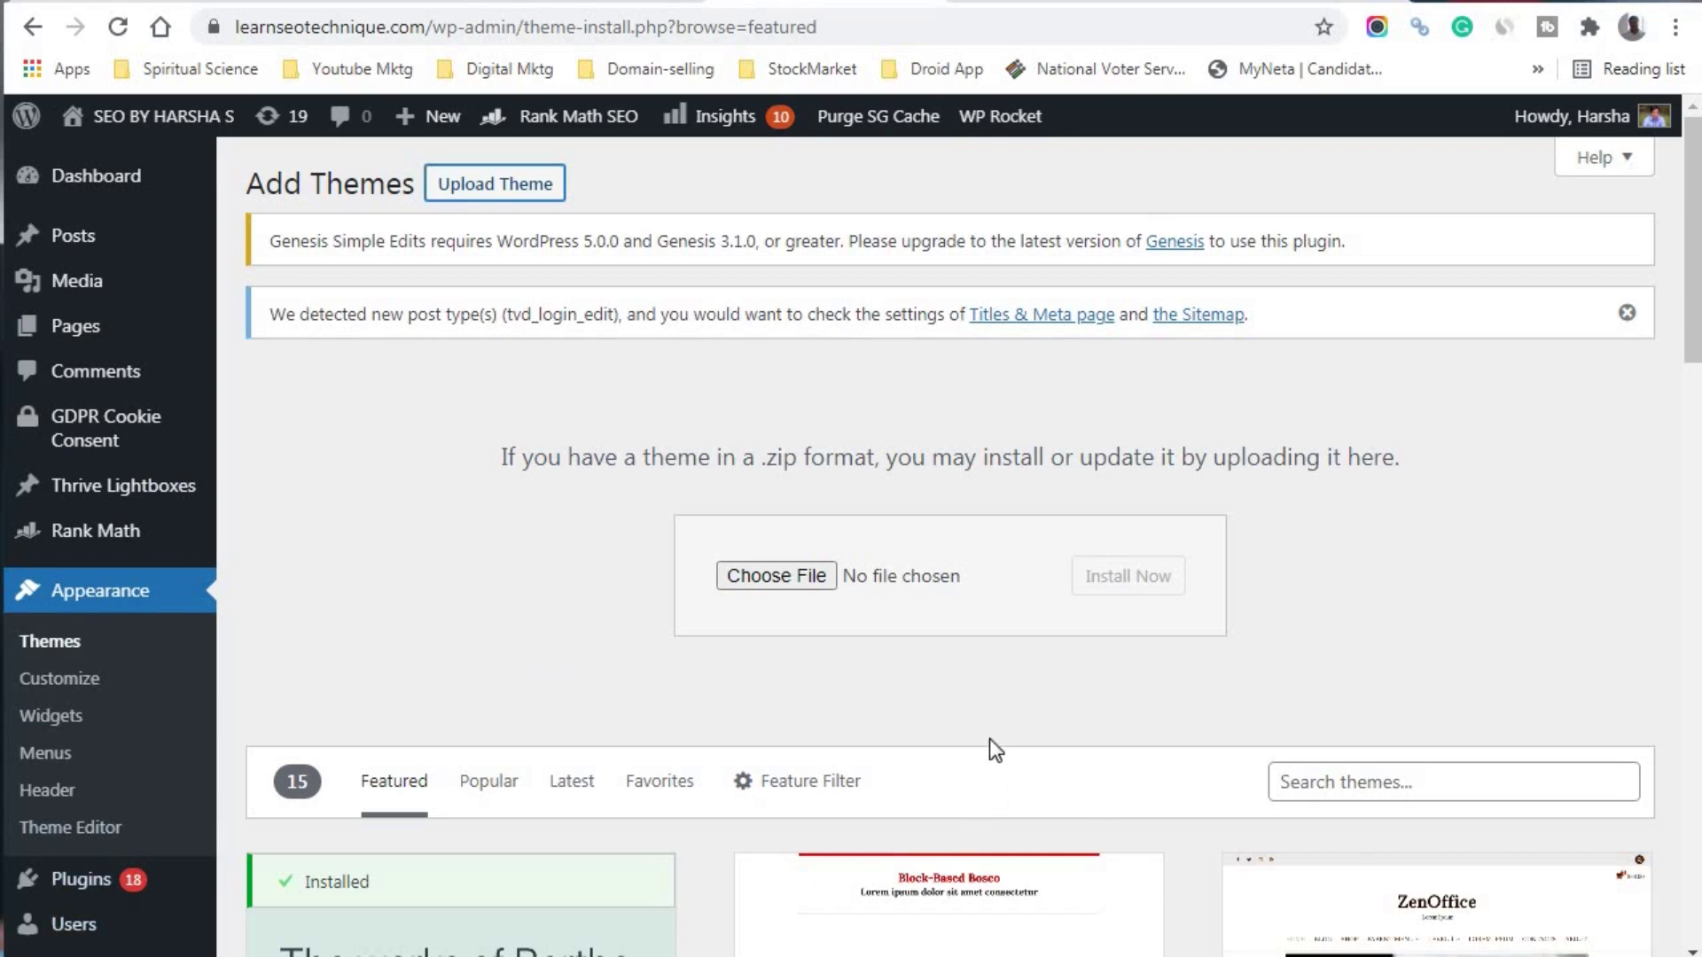
# Select magazine-pro.3.6.0.zip as the theme upload and install it
pyautogui.click(799, 578)
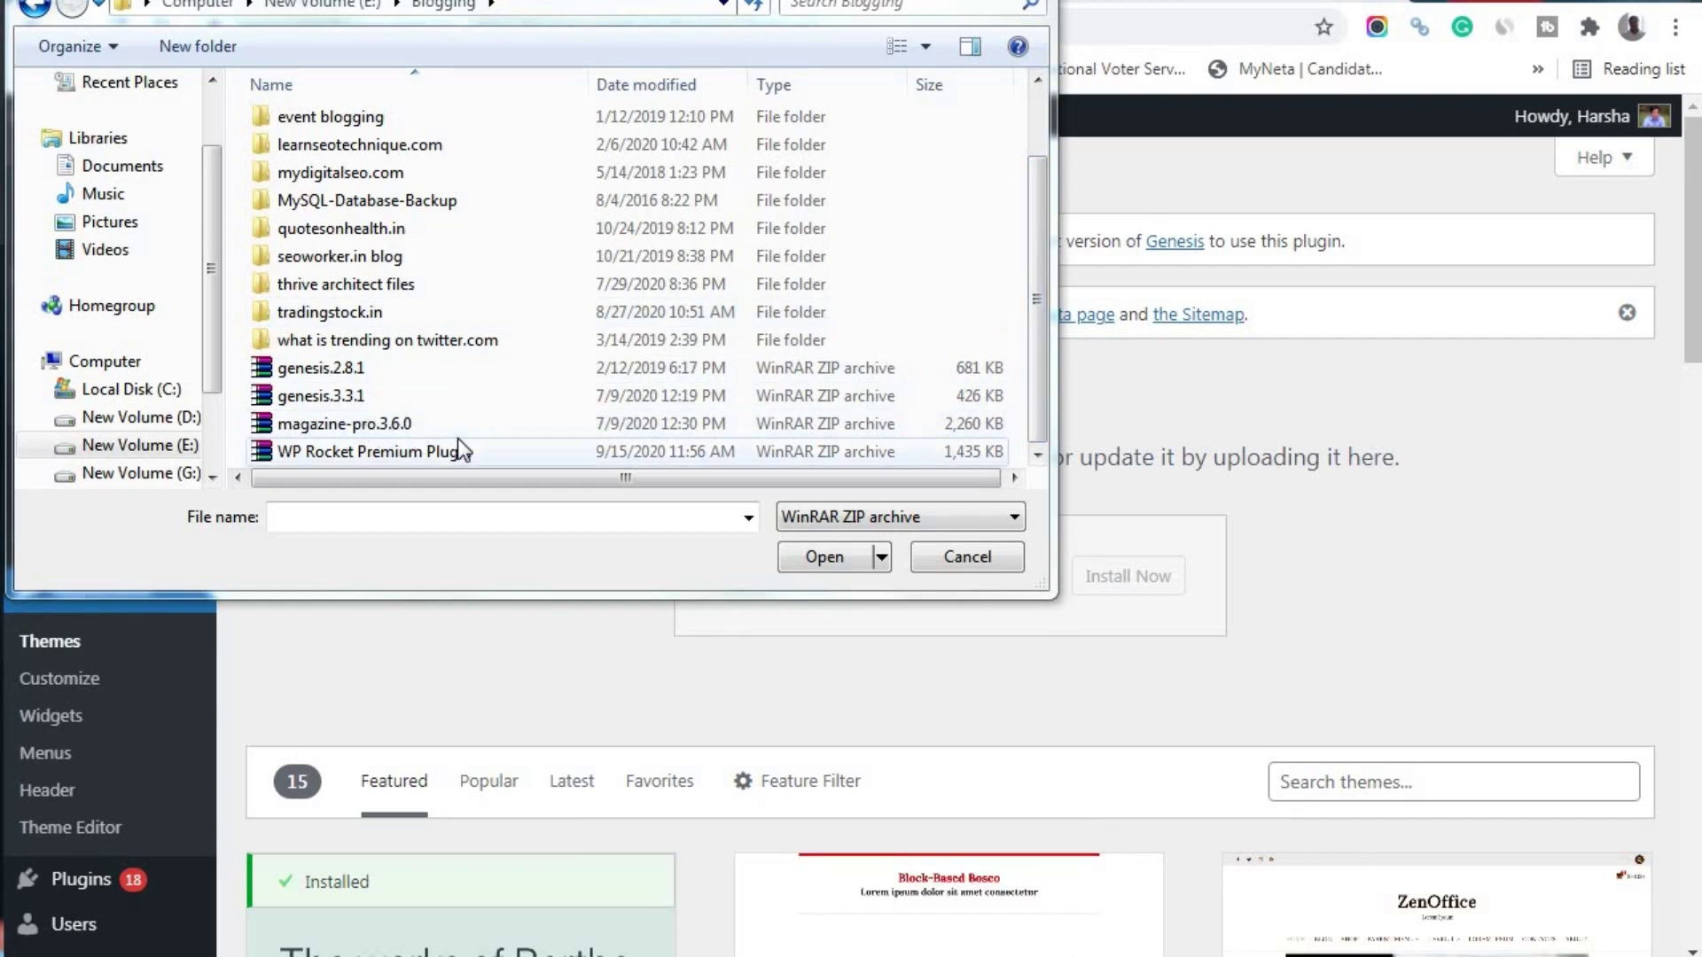
pyautogui.click(412, 423)
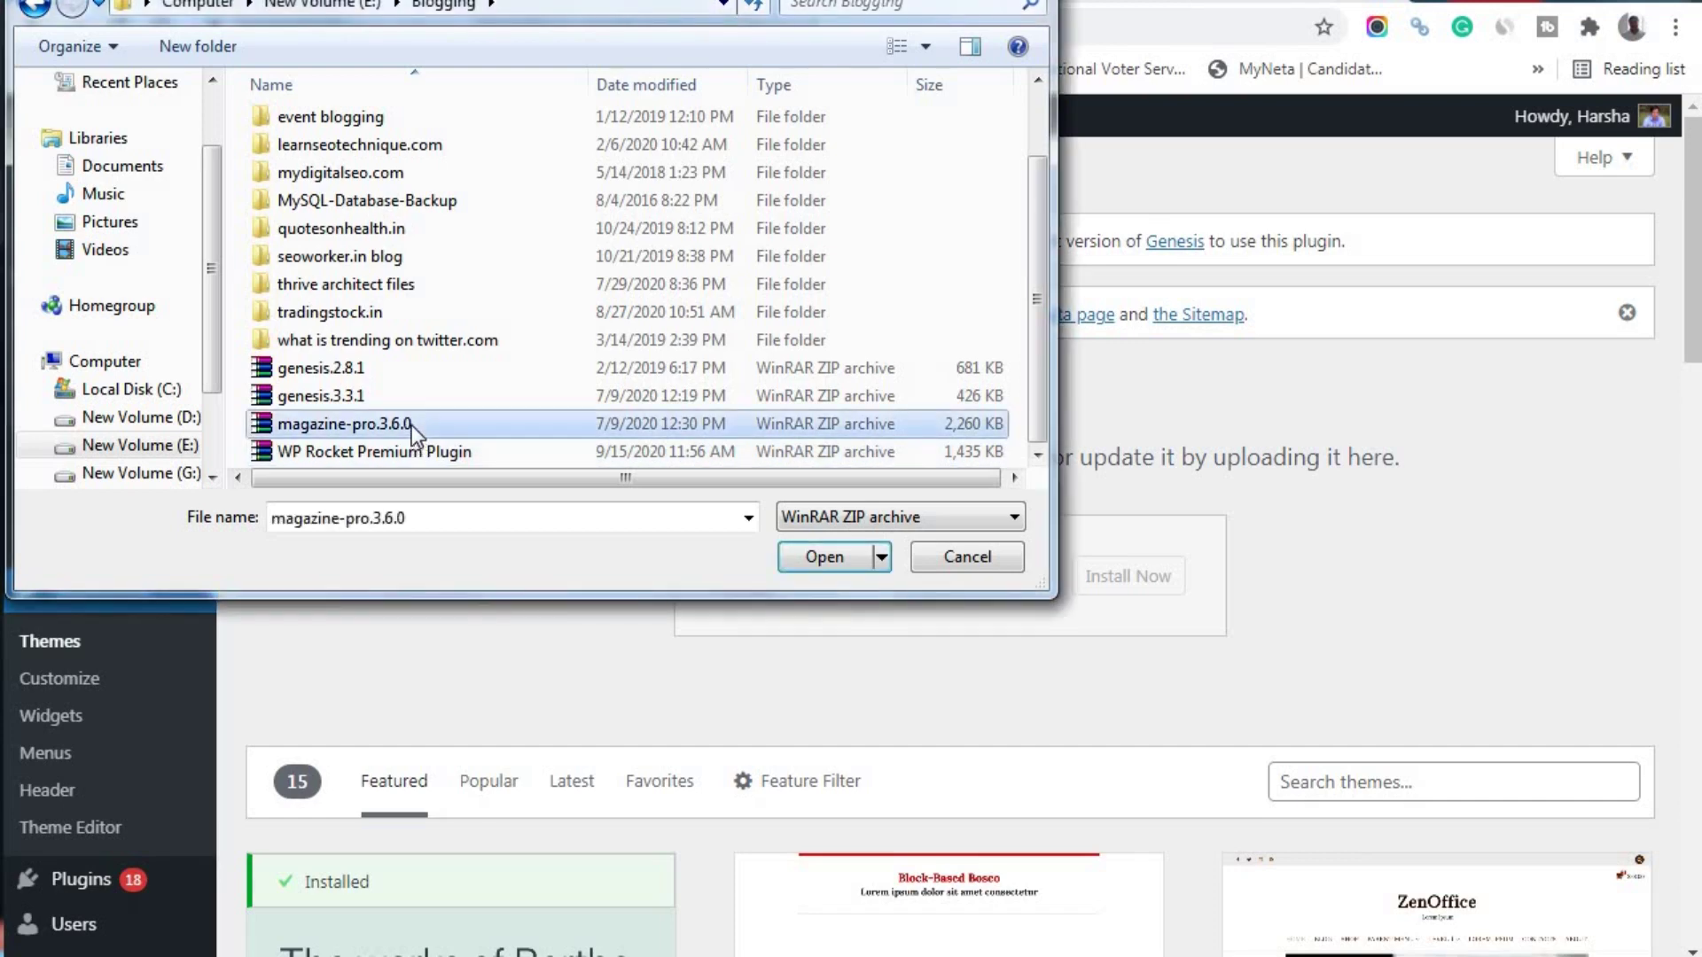
pyautogui.click(830, 559)
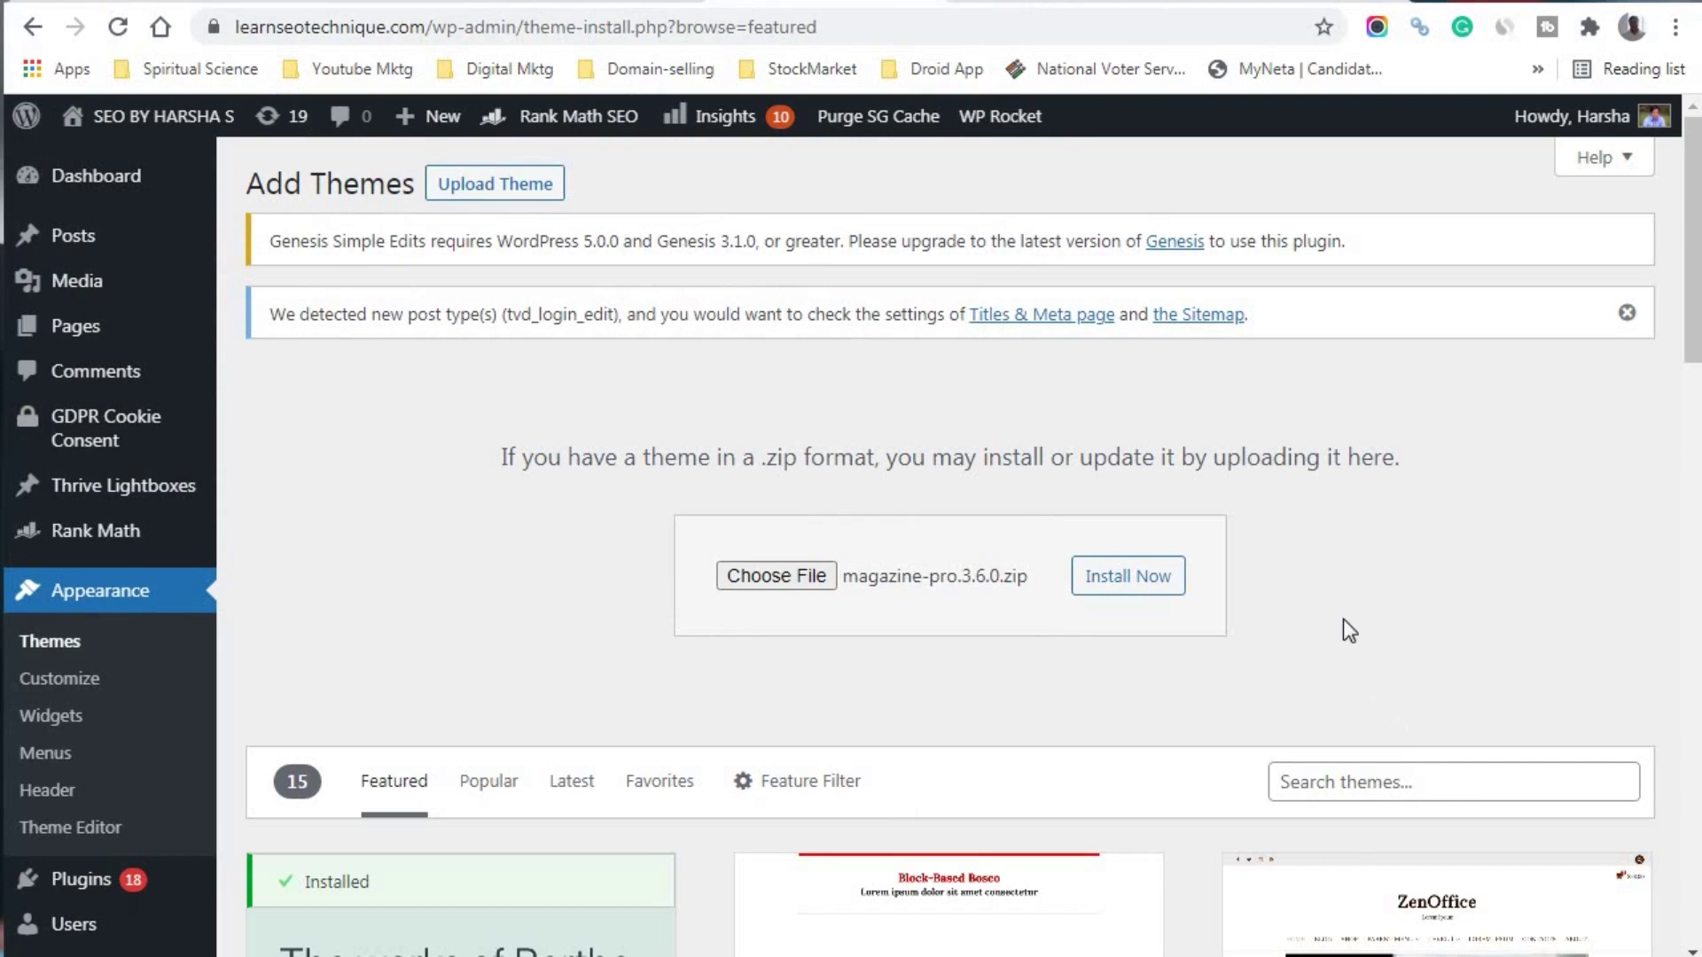
pyautogui.click(1132, 594)
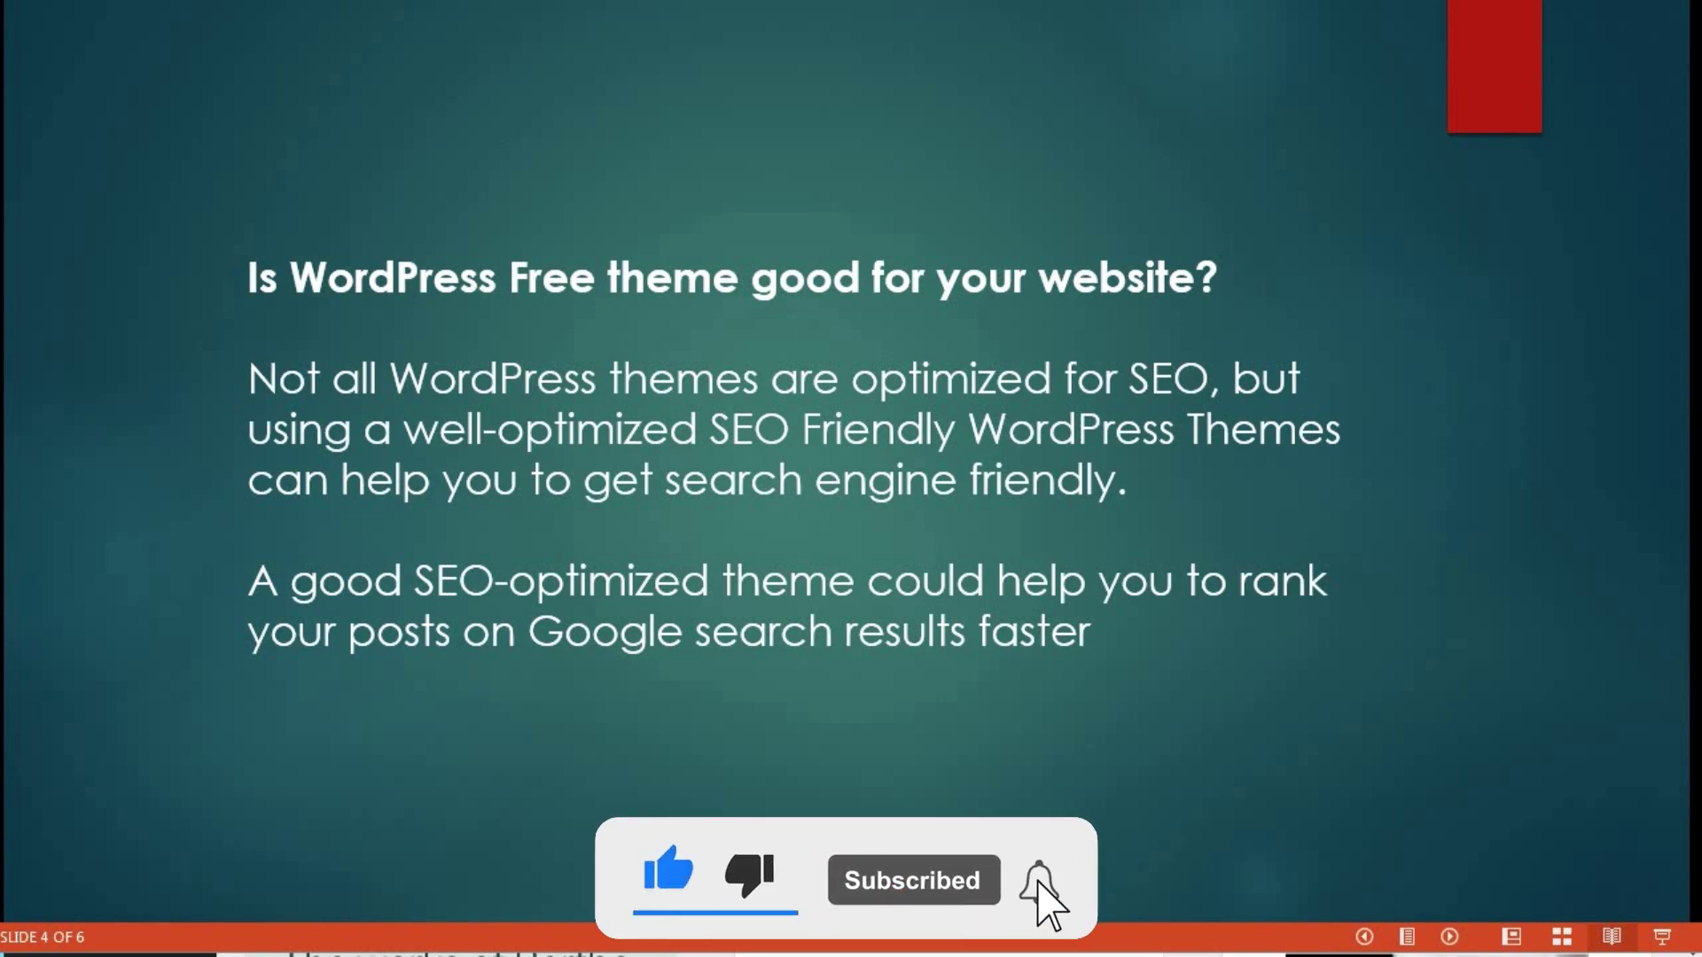
# Advance the slideshow to slide 5 on deleting unused themes
pyautogui.click(846, 707)
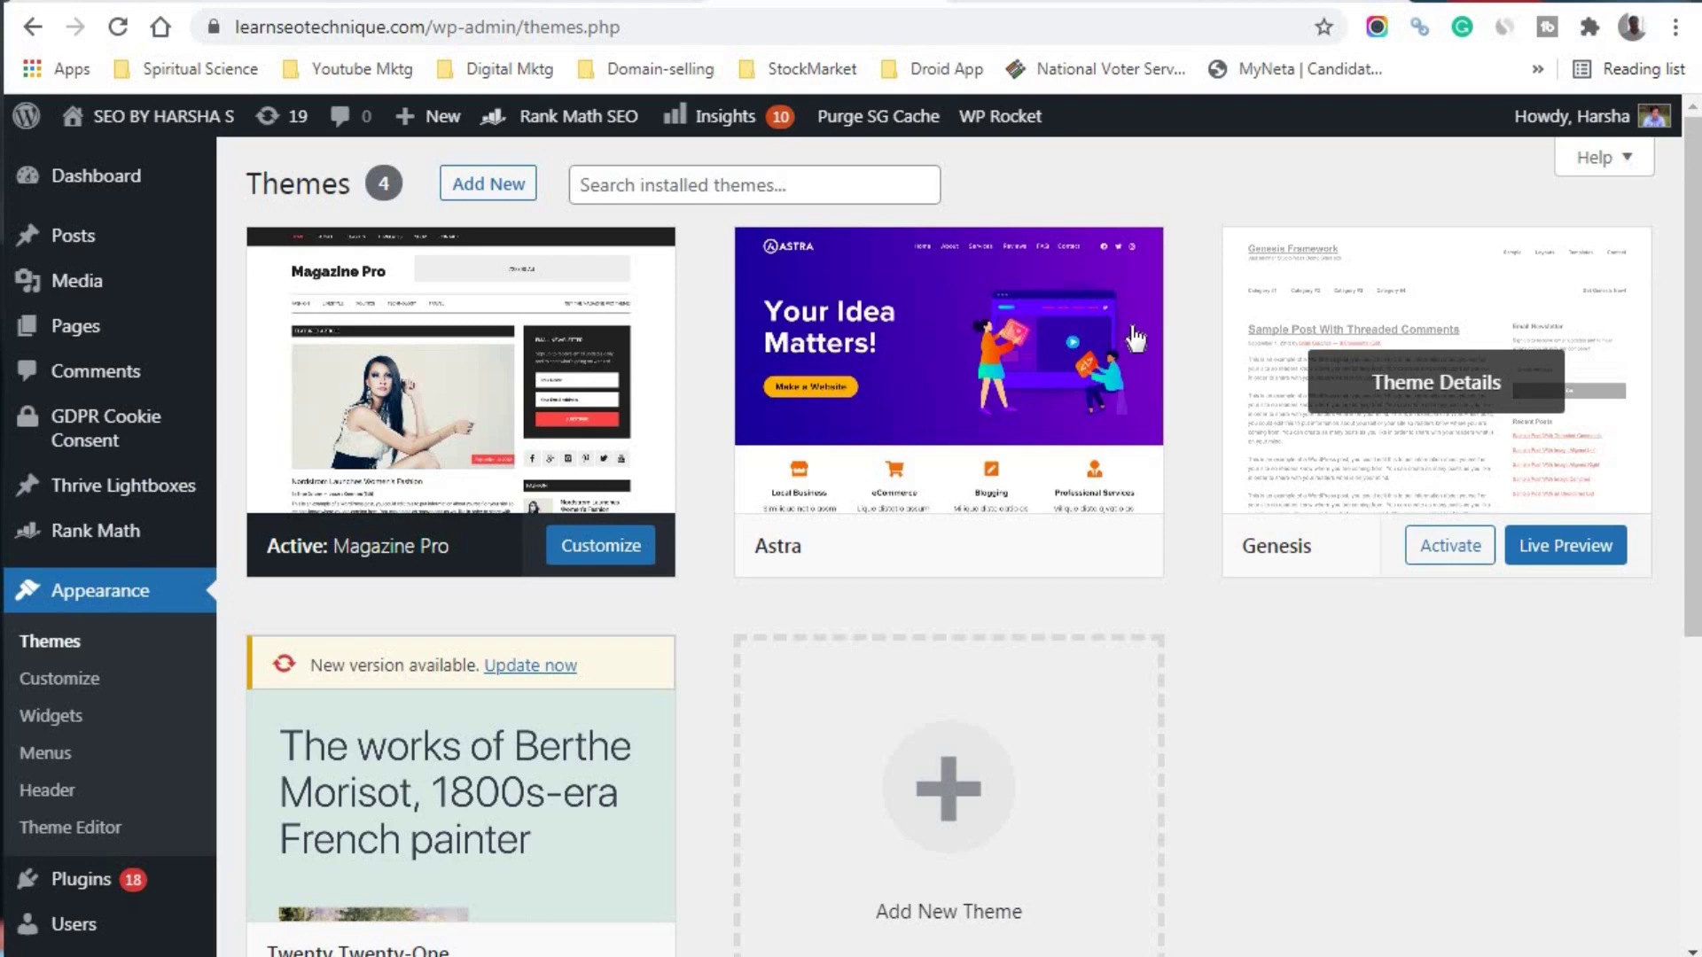
# Delete the Astra theme from its Theme Details window and confirm the deletion
pyautogui.moveTo(1112, 338)
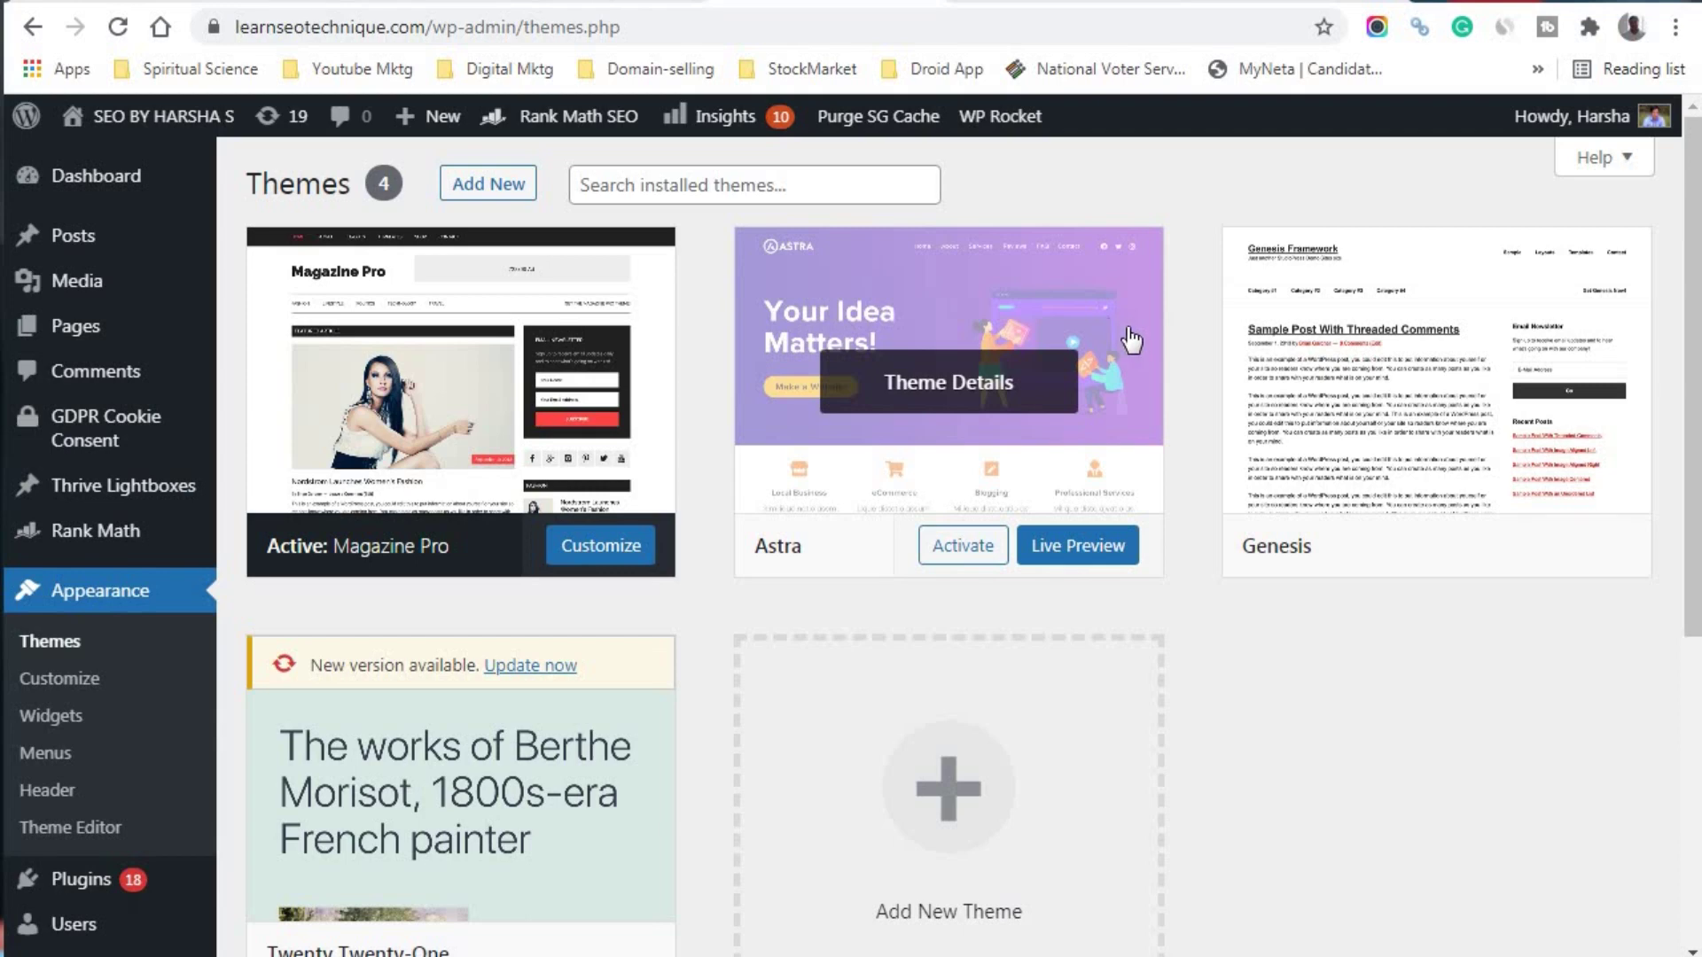
pyautogui.click(1007, 383)
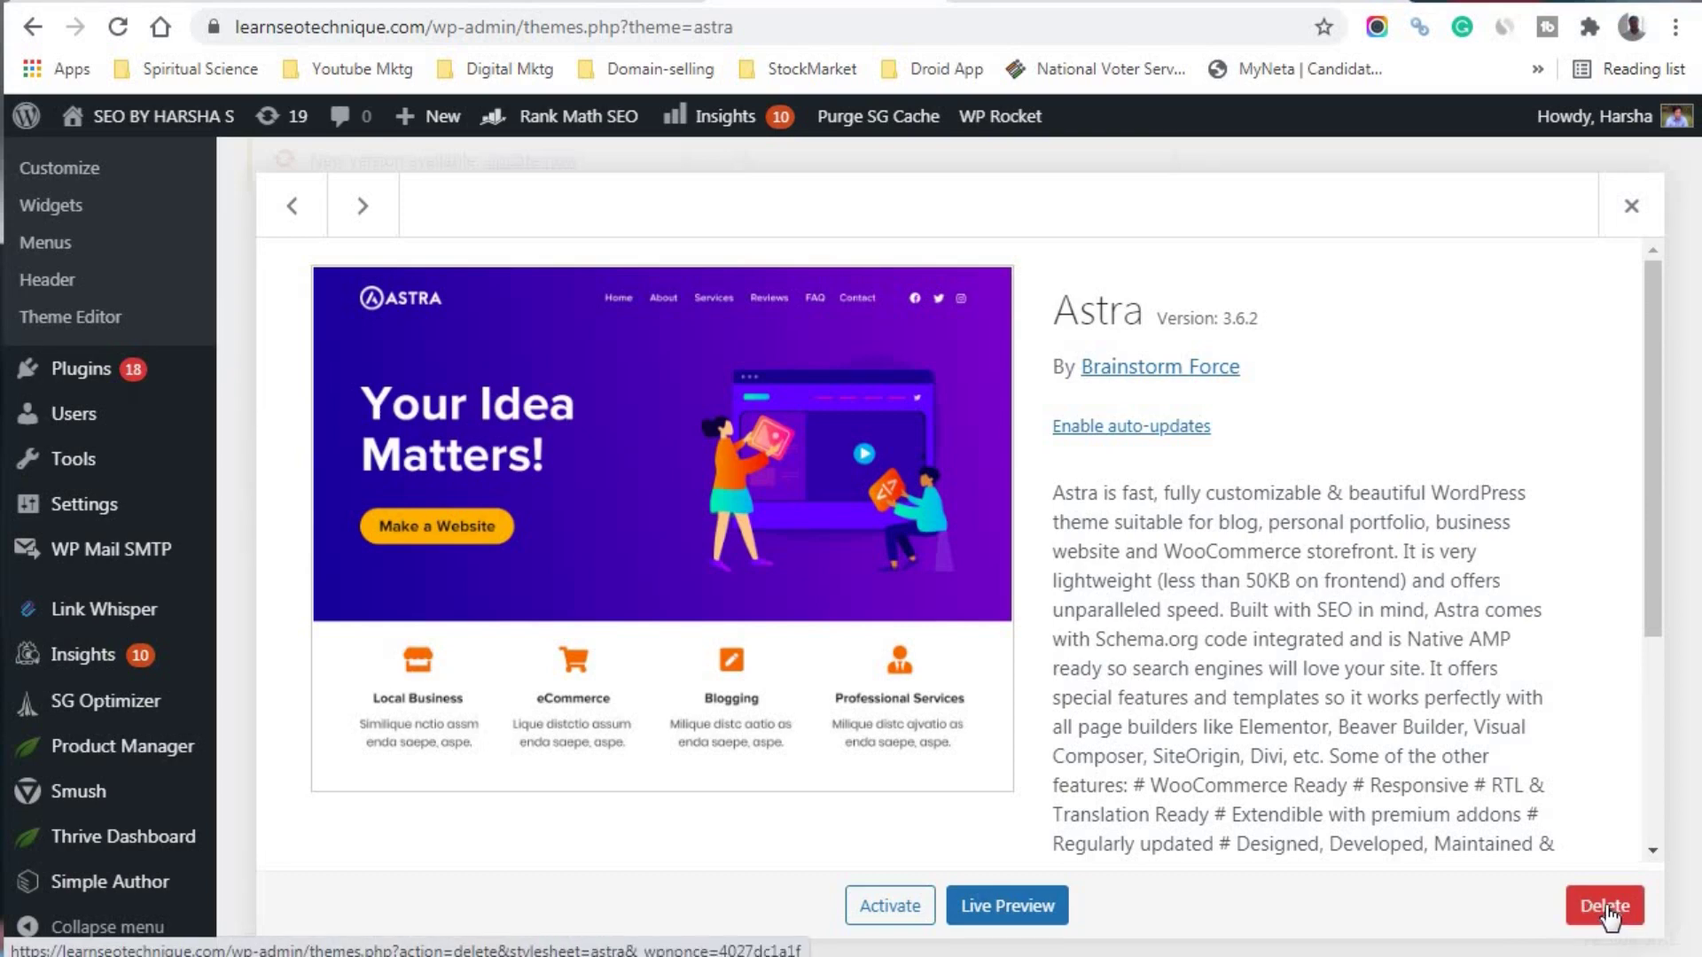
pyautogui.scroll(-3, 1602, 780)
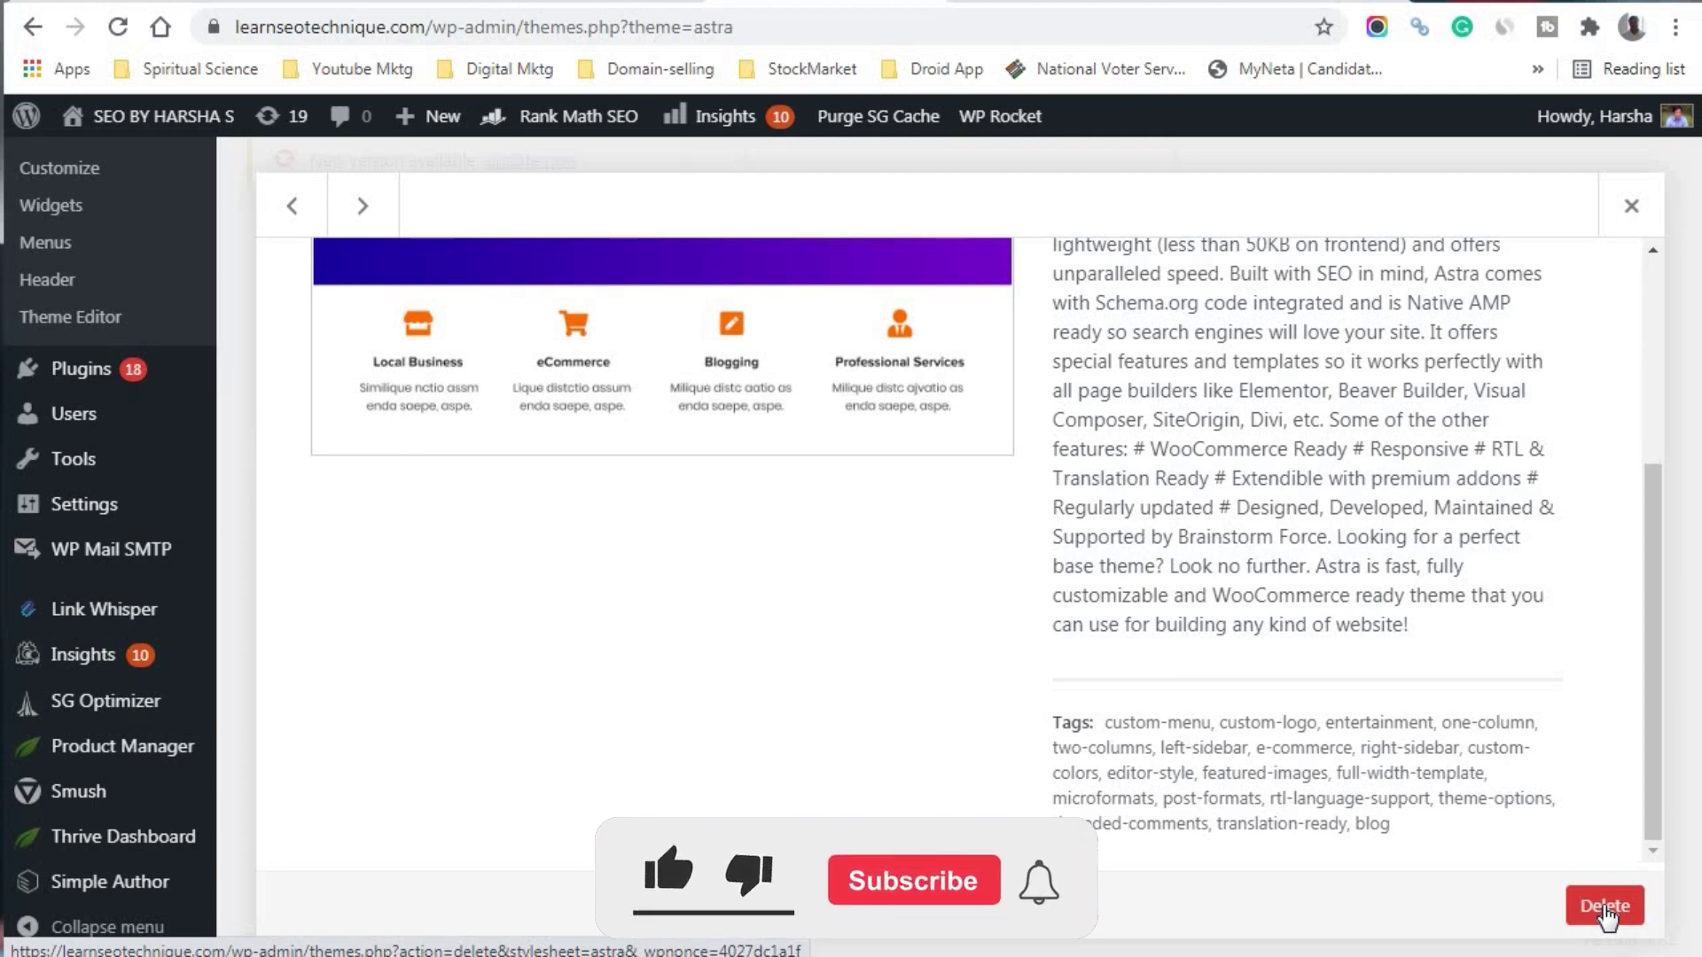
pyautogui.click(1604, 909)
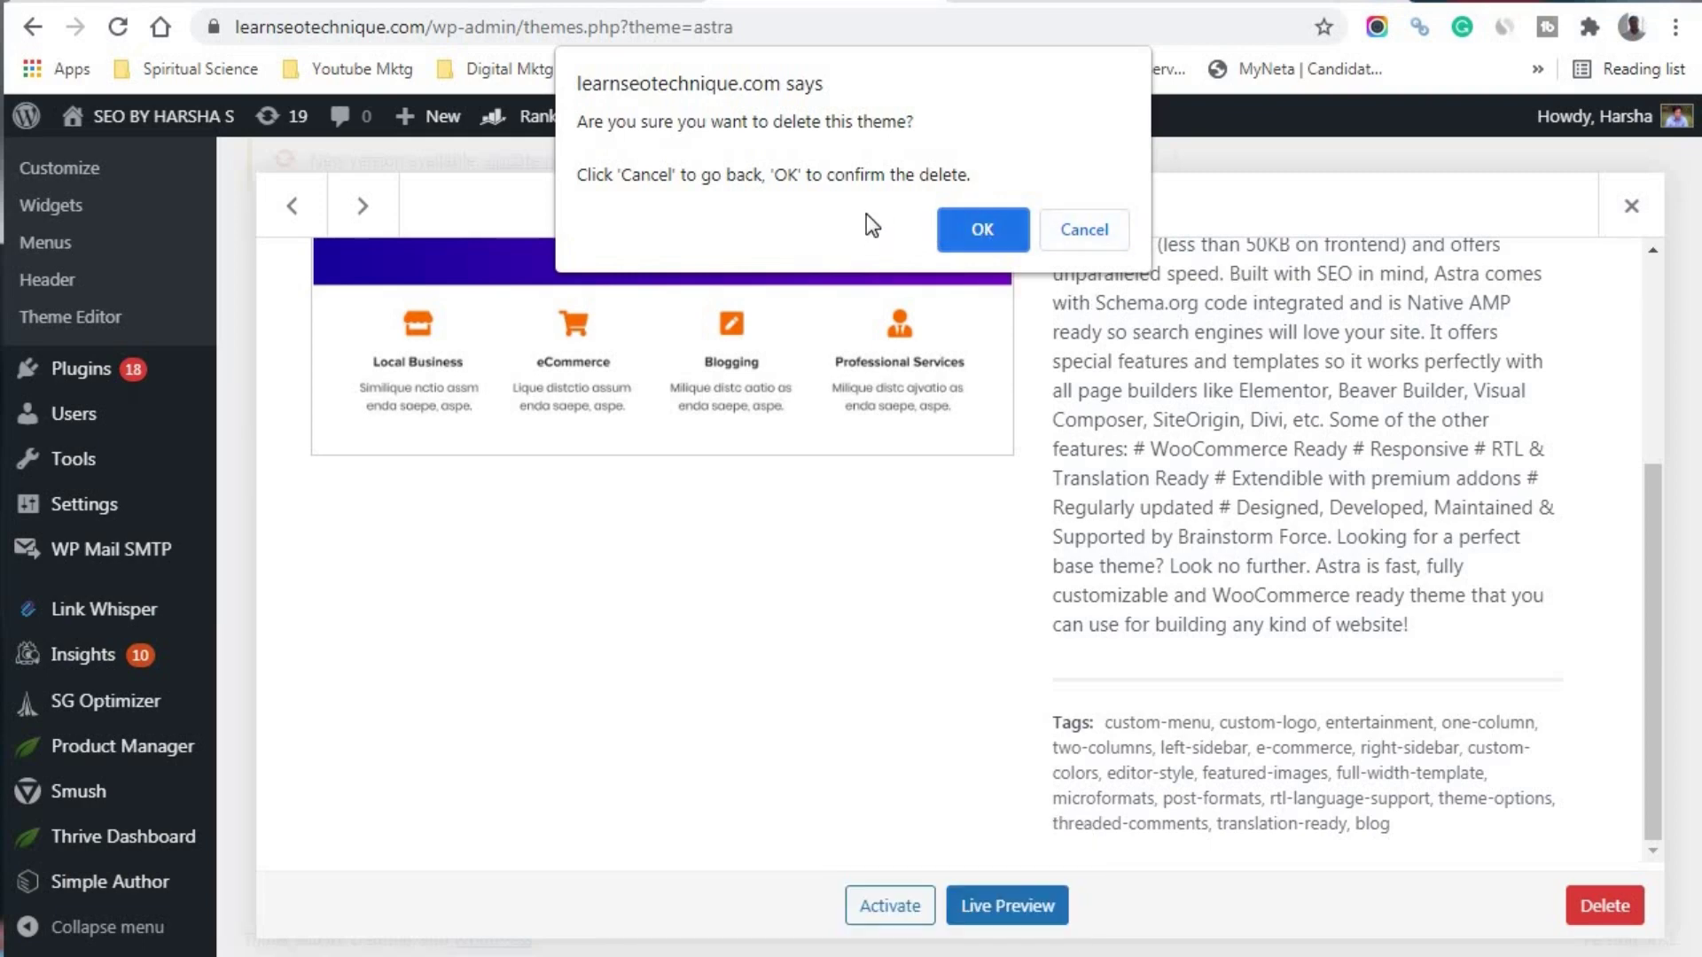
pyautogui.click(976, 241)
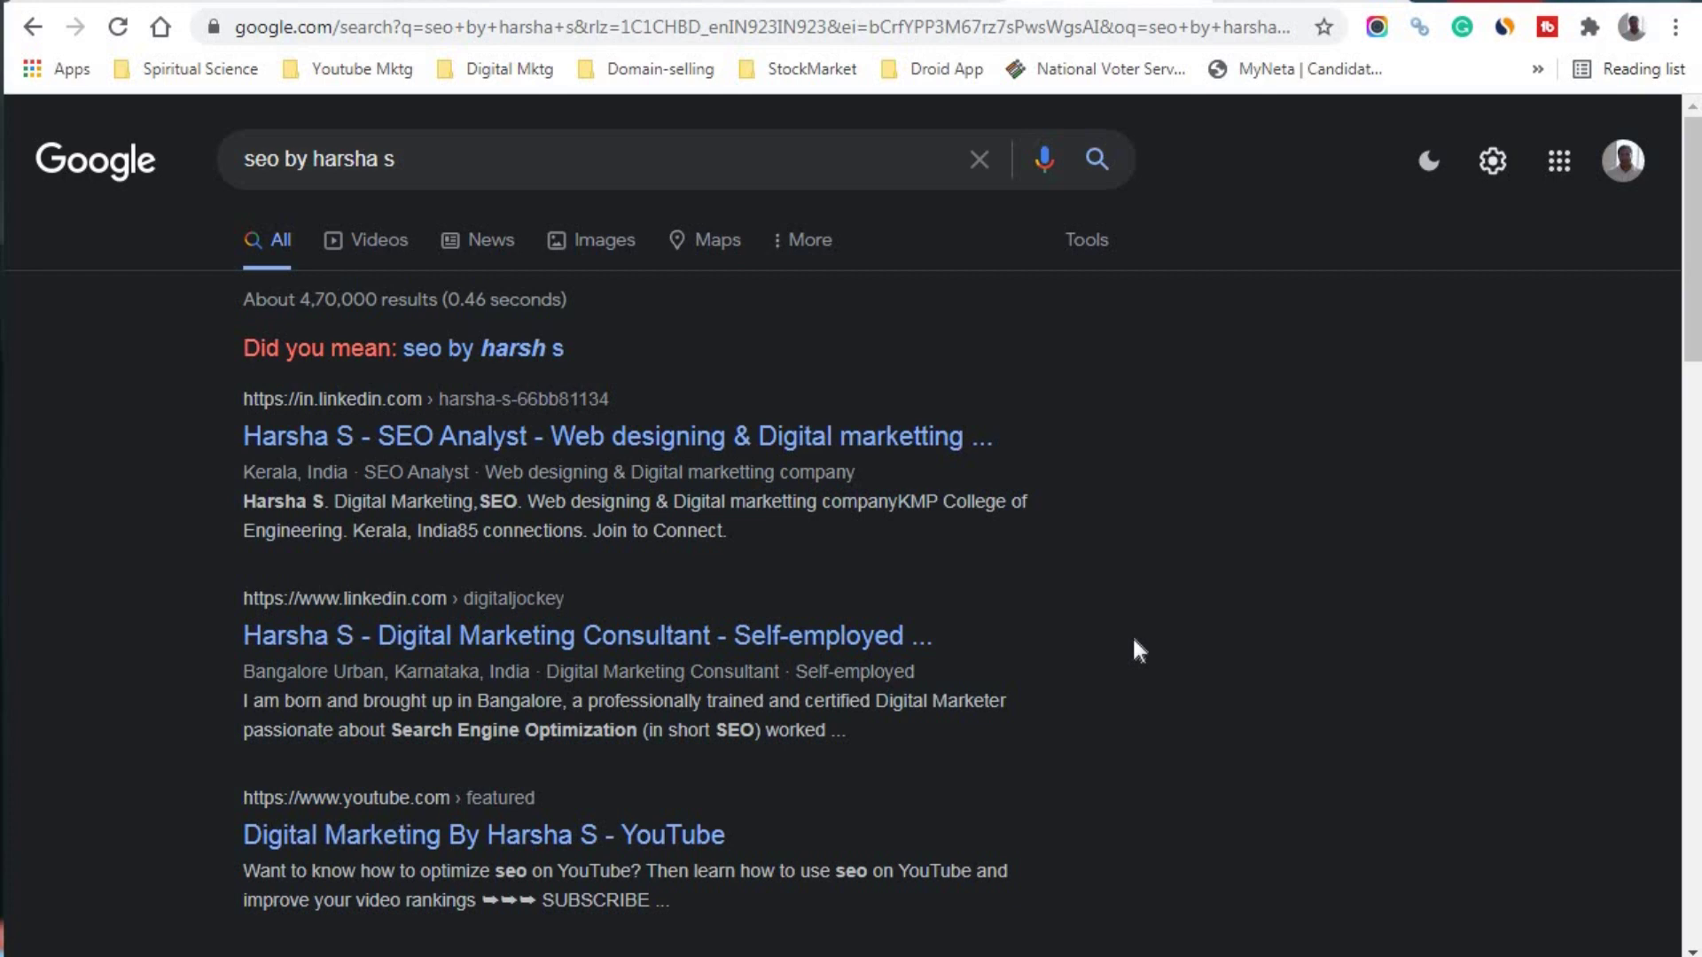
# Rerun the Google search and open the learnseotechnique.com result
pyautogui.click(483, 164)
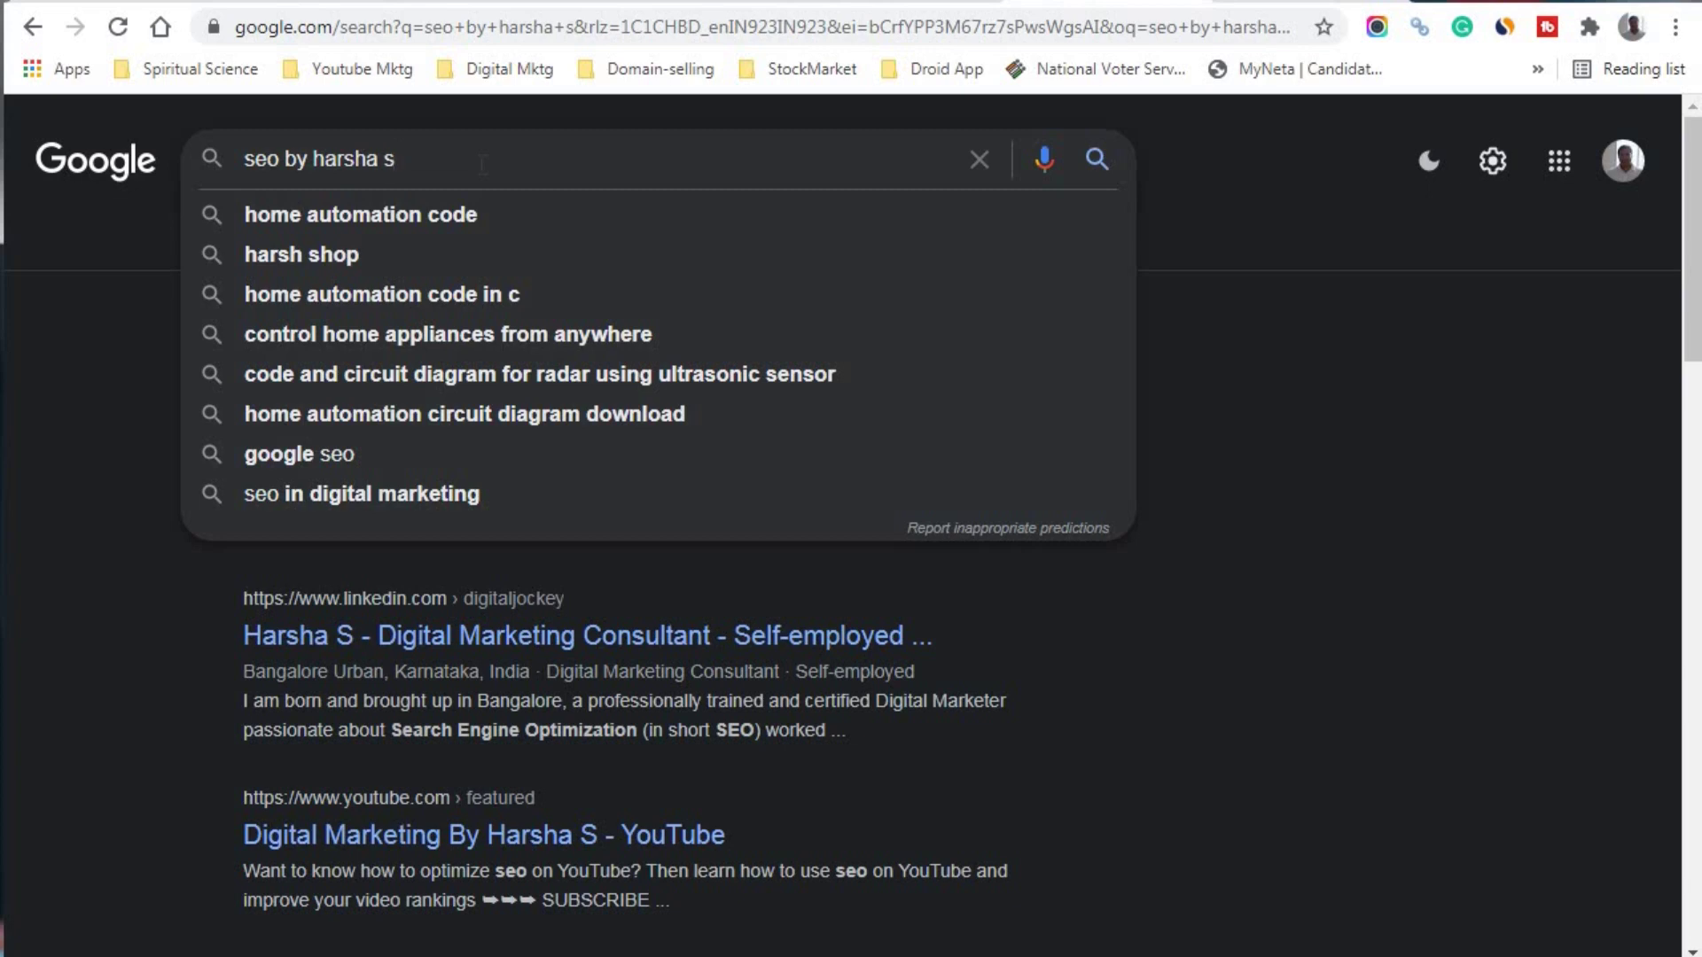
pyautogui.press('Return')
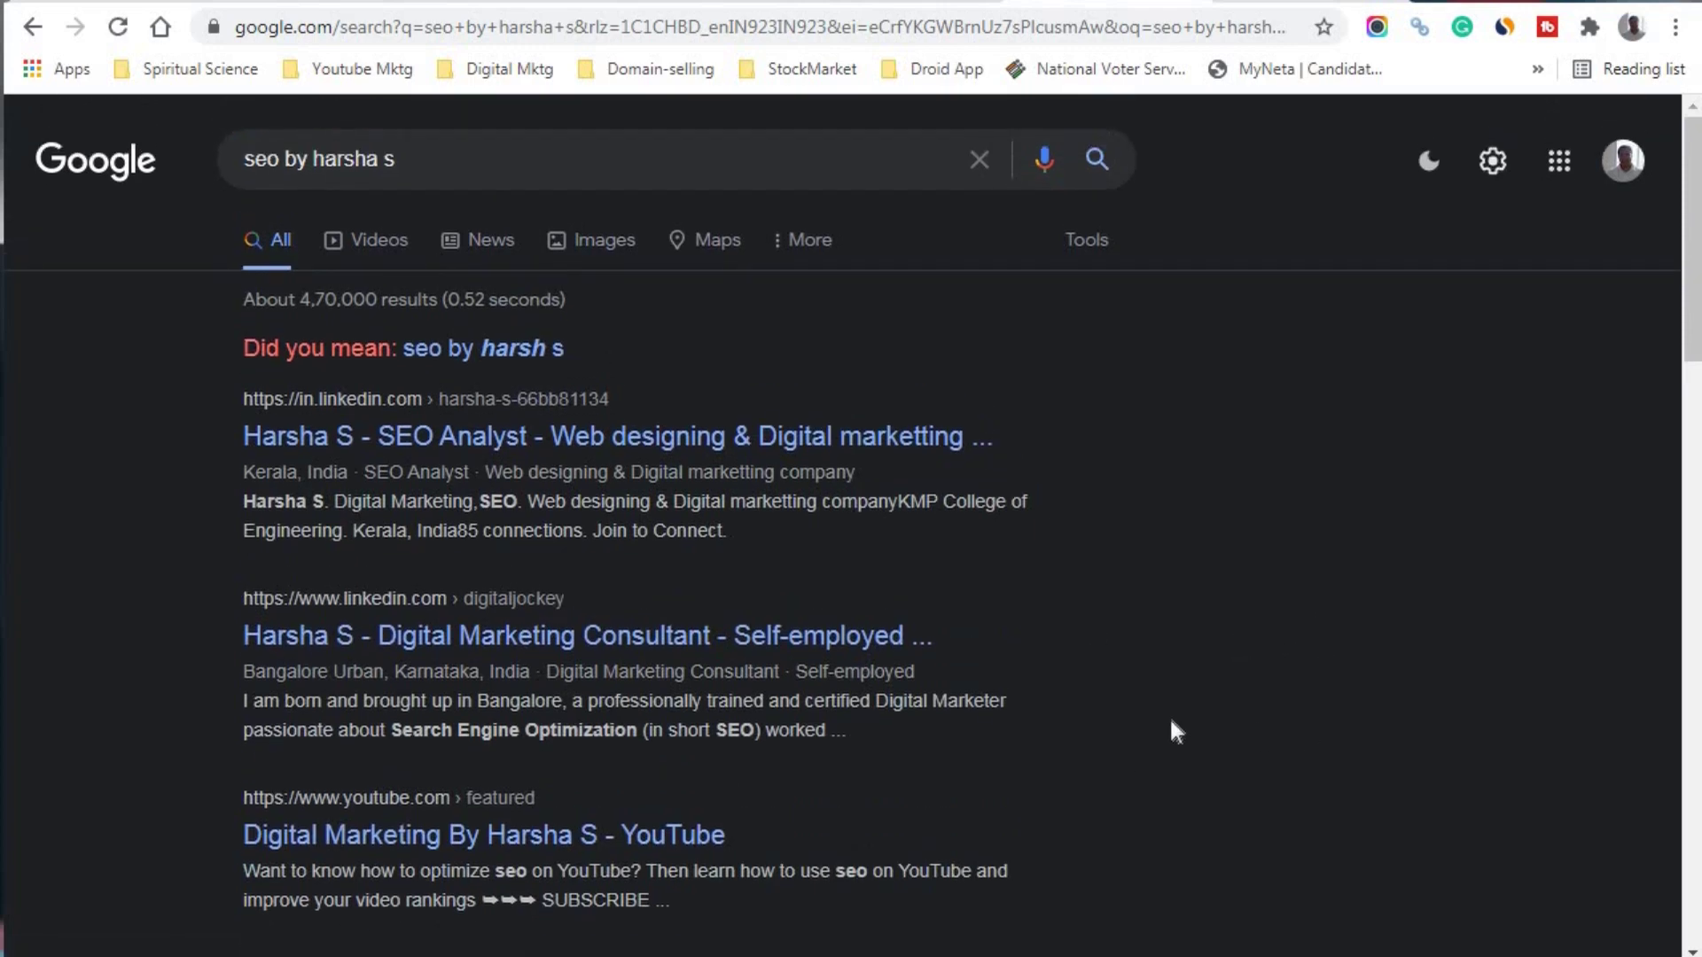
pyautogui.scroll(-10, 1169, 715)
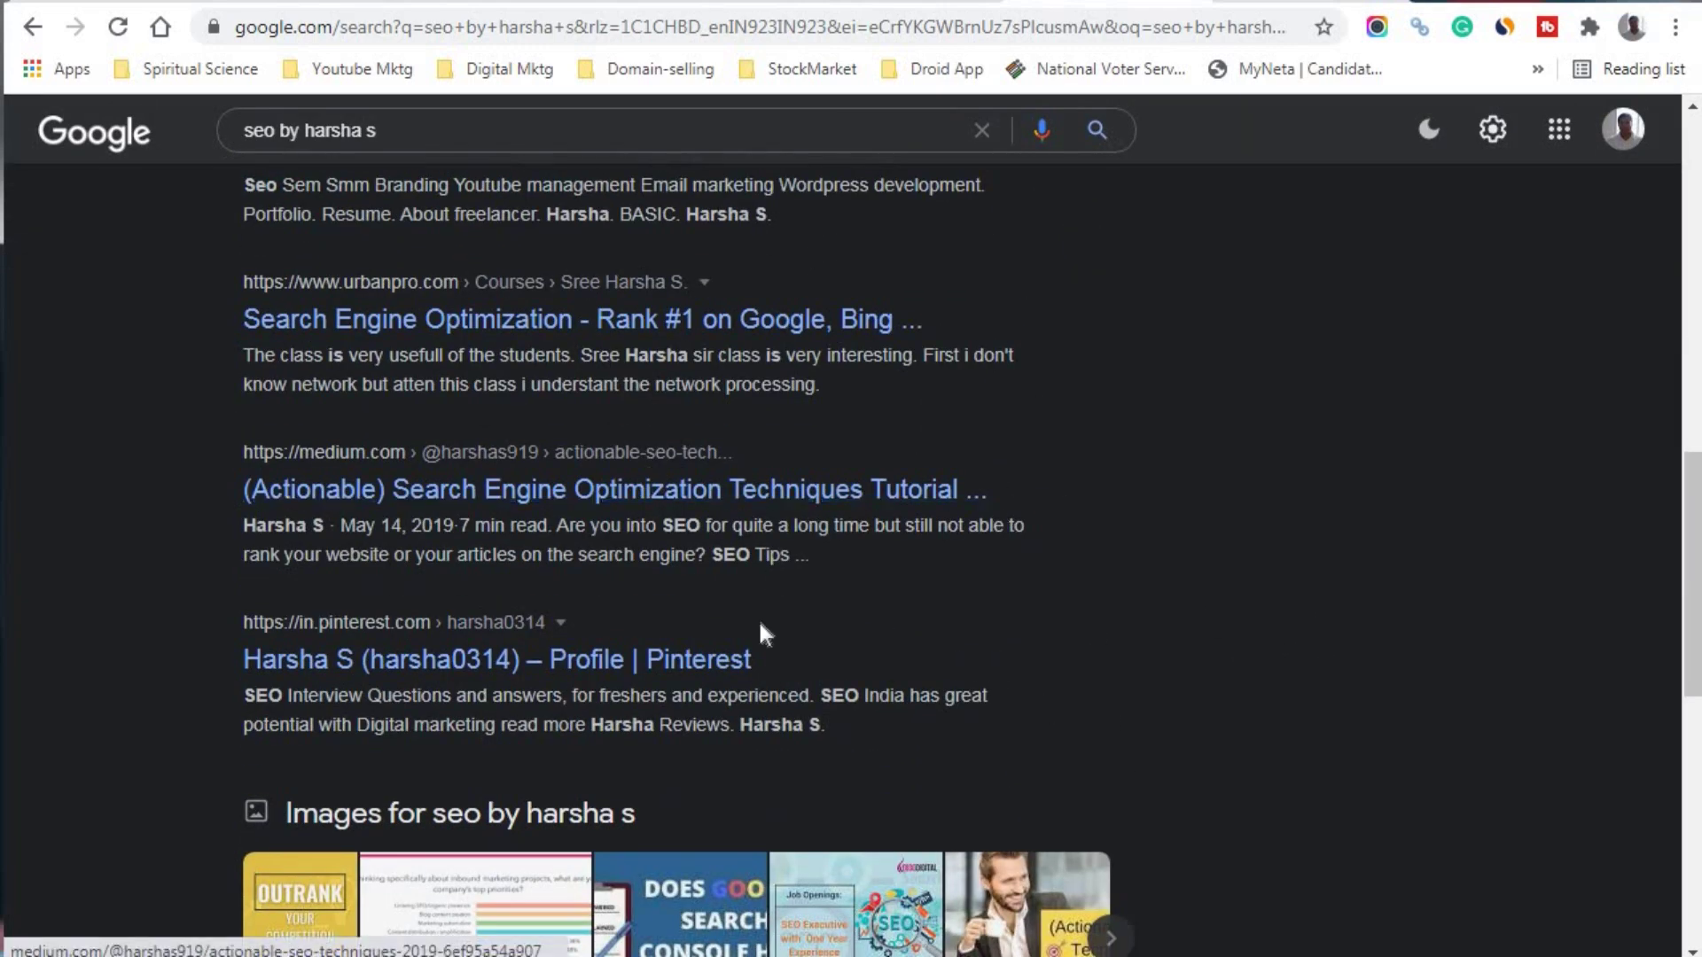
pyautogui.scroll(10, 1159, 608)
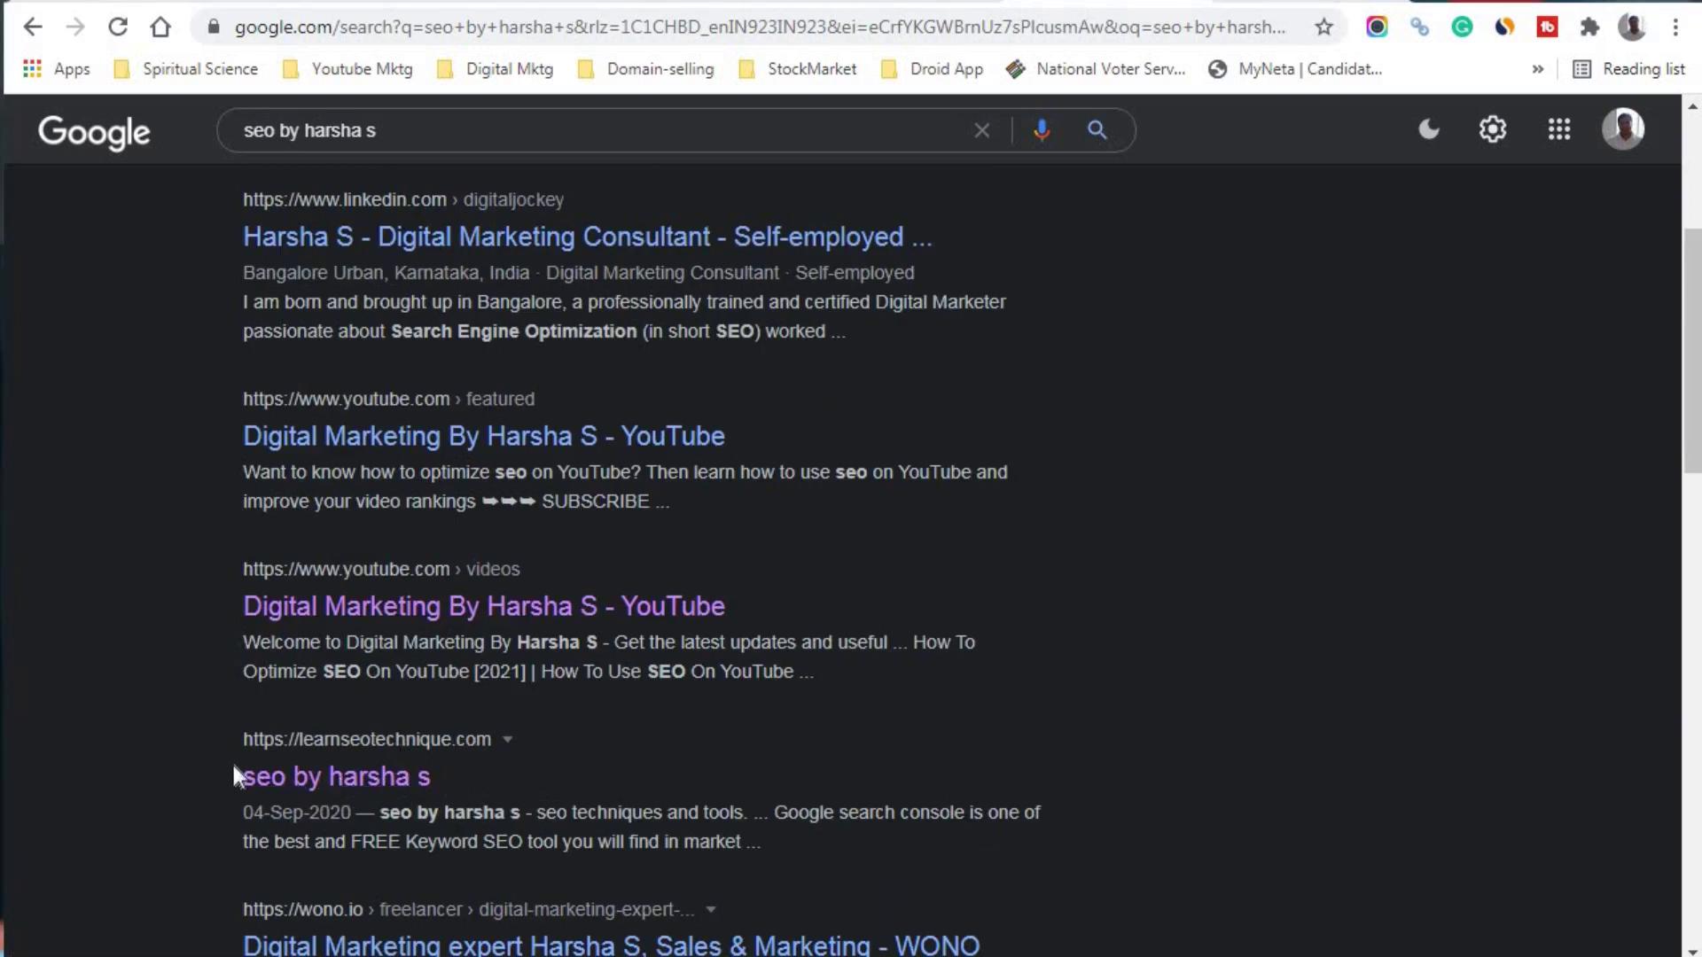
pyautogui.click(391, 780)
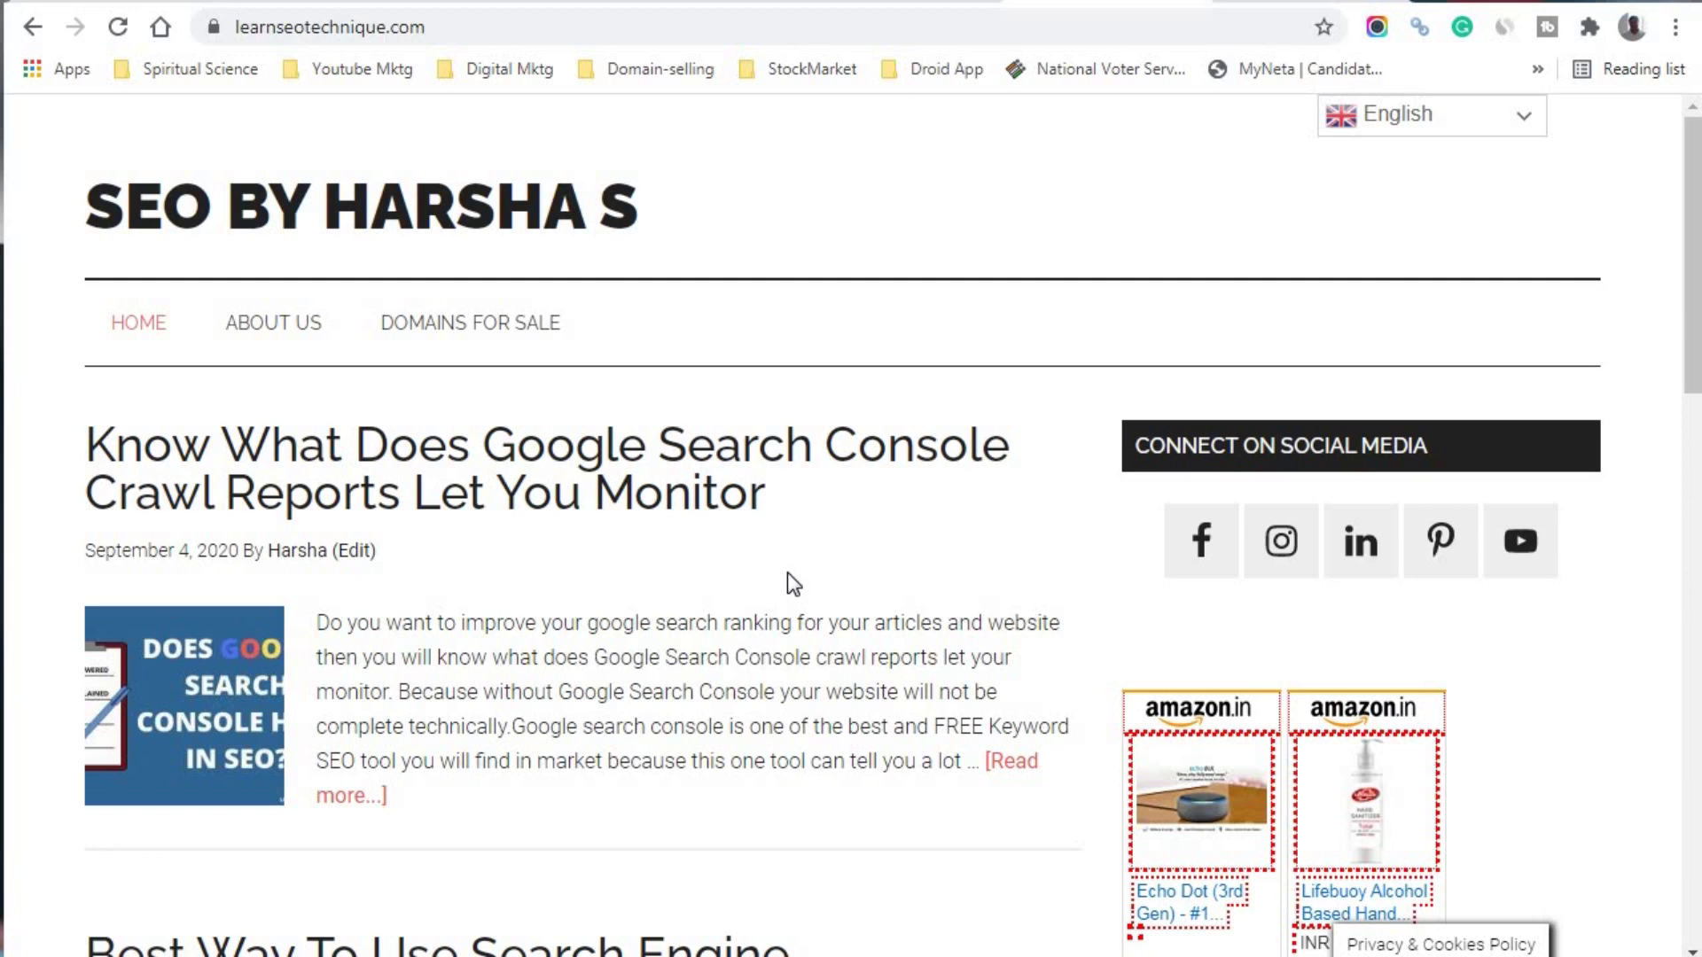
# Scroll down the live learnseotechnique.com homepage to view its posts
pyautogui.scroll(-5, 788, 576)
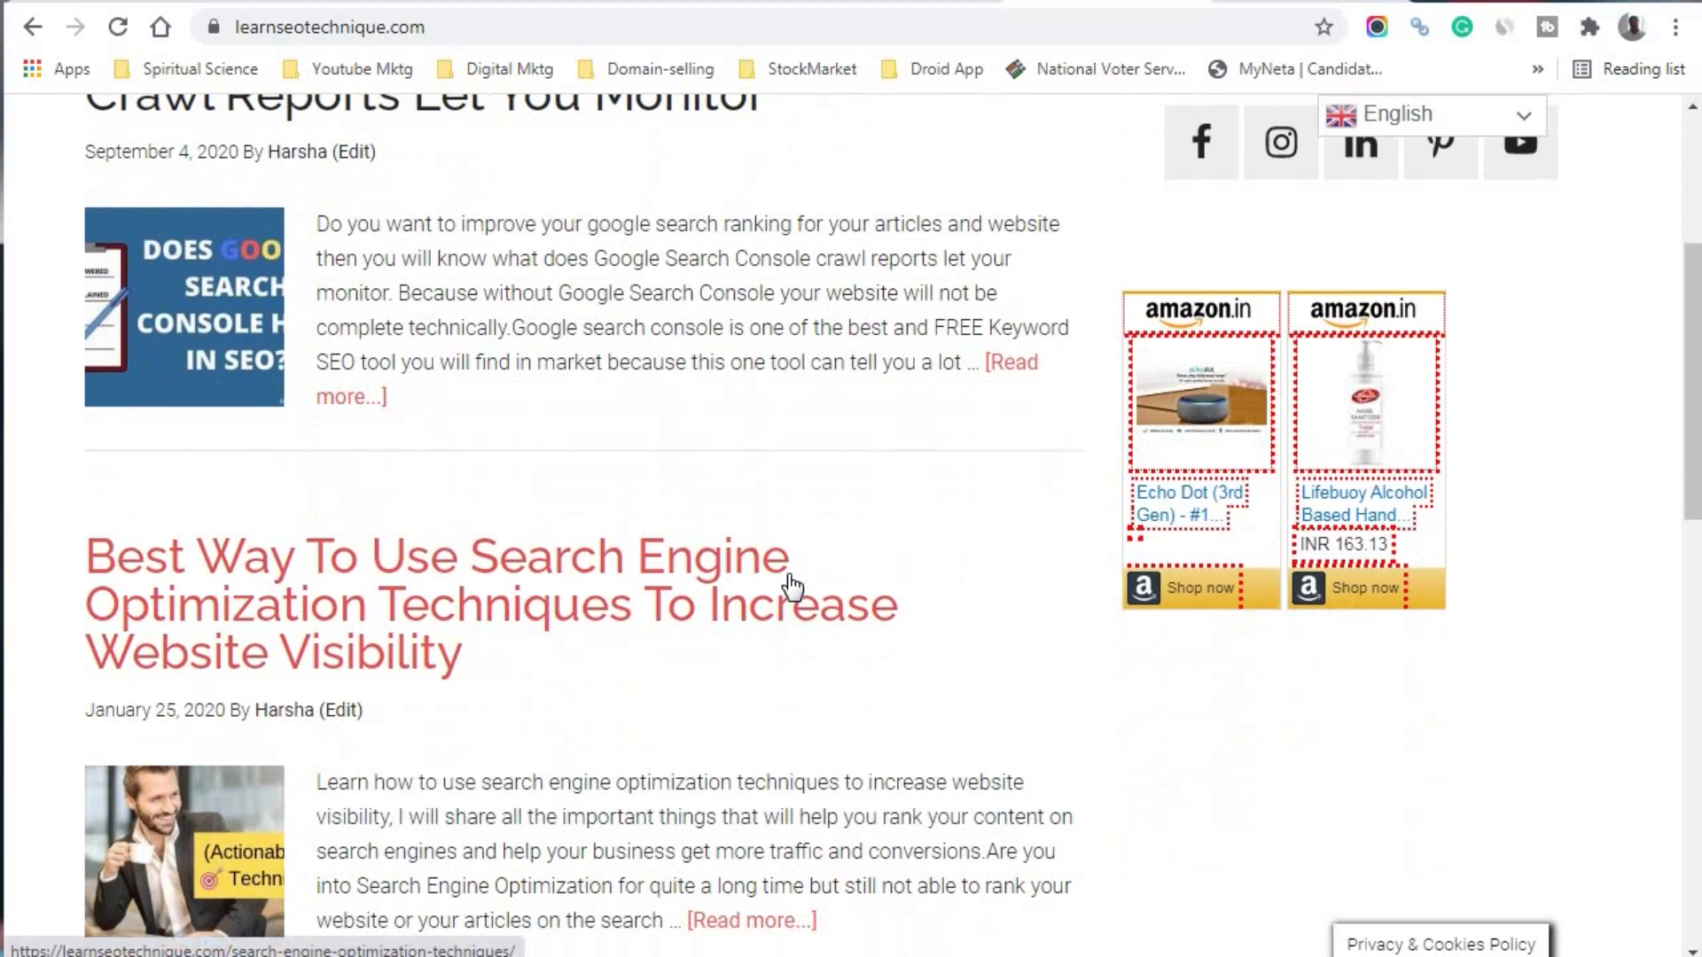